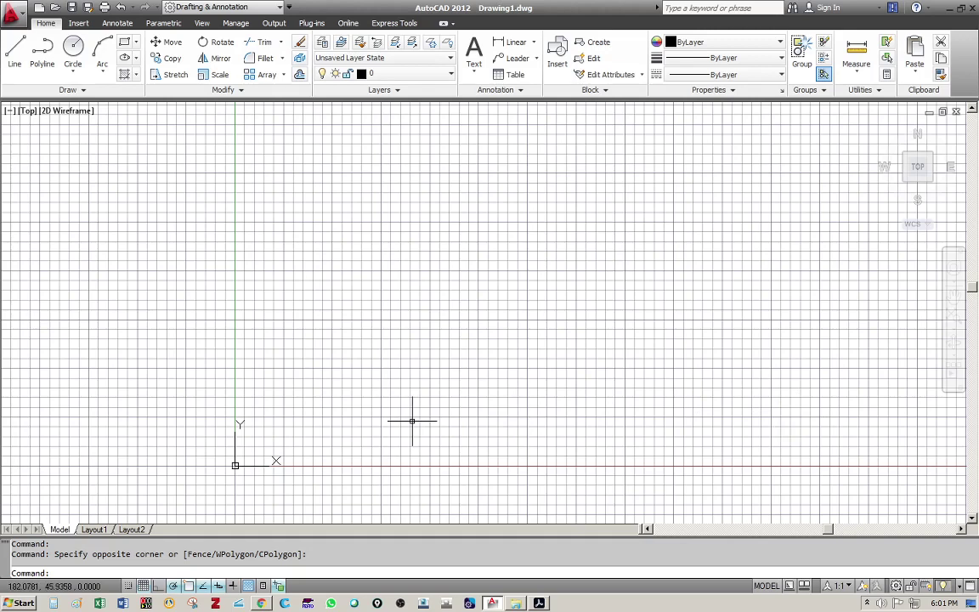
Toggle the drawing grid display off and on twice
scroll(411, 376, up, 3)
scroll(394, 343, down, 3)
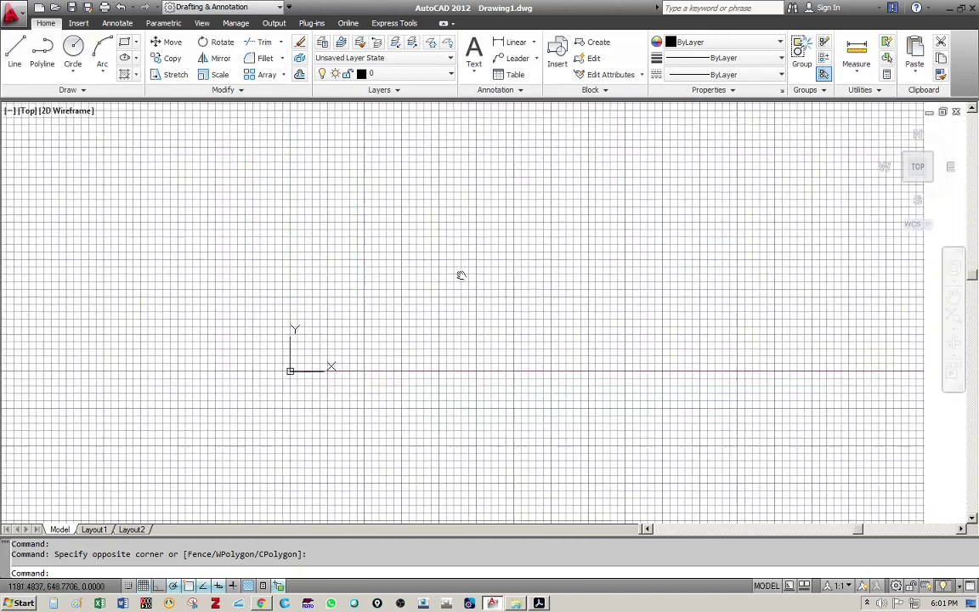
middle_drag(459, 273, 396, 304)
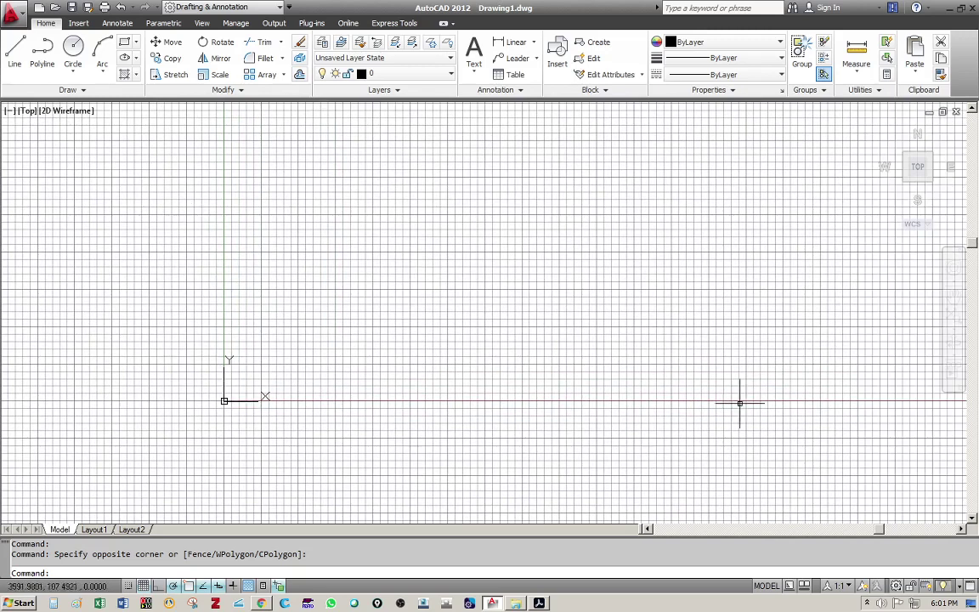
click(143, 586)
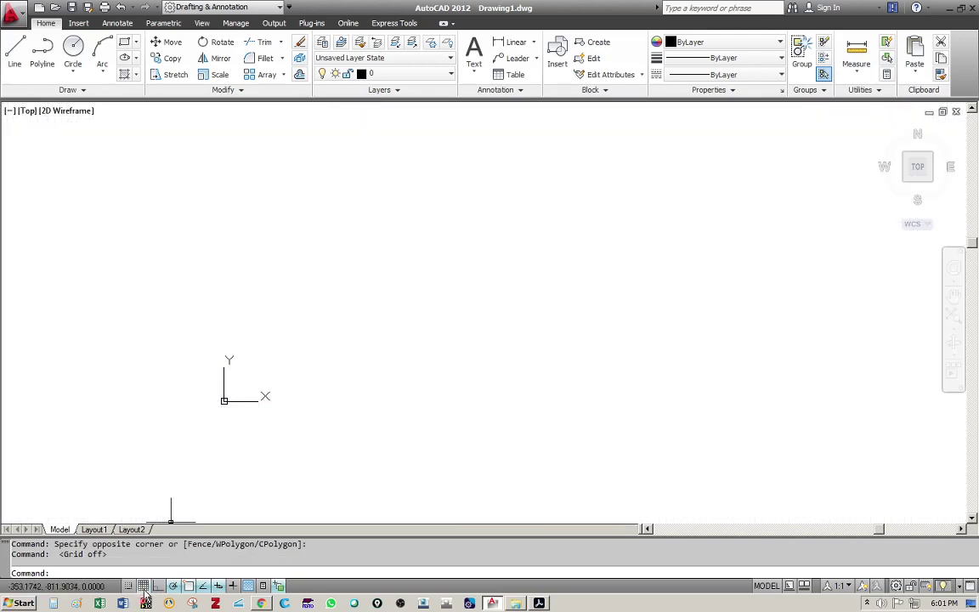
click(143, 586)
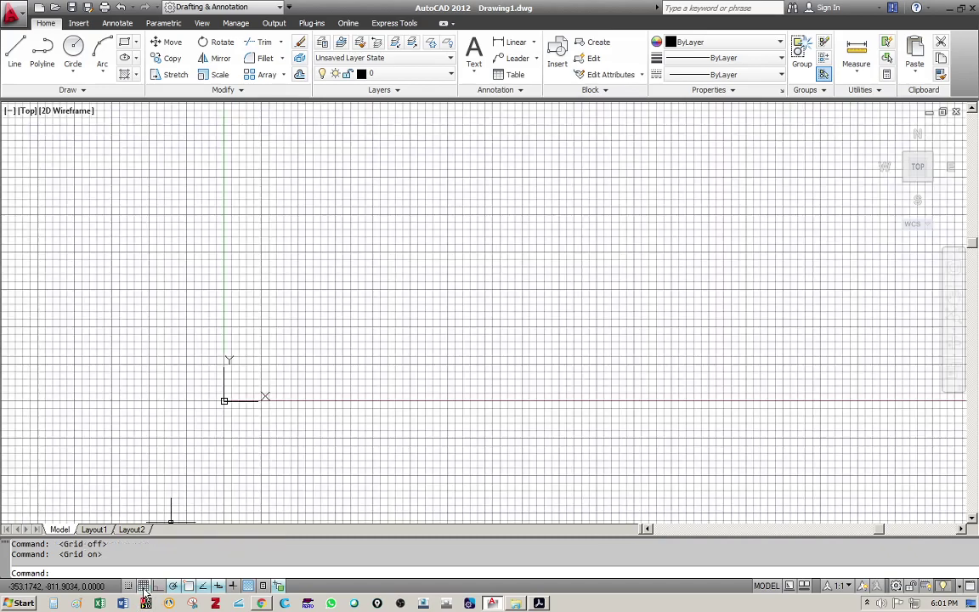
click(143, 585)
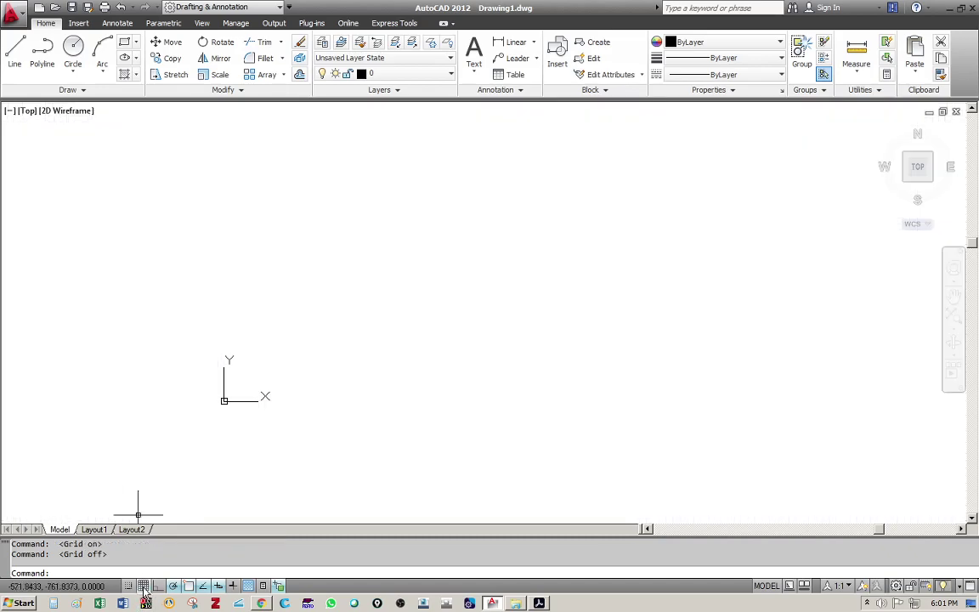
click(143, 586)
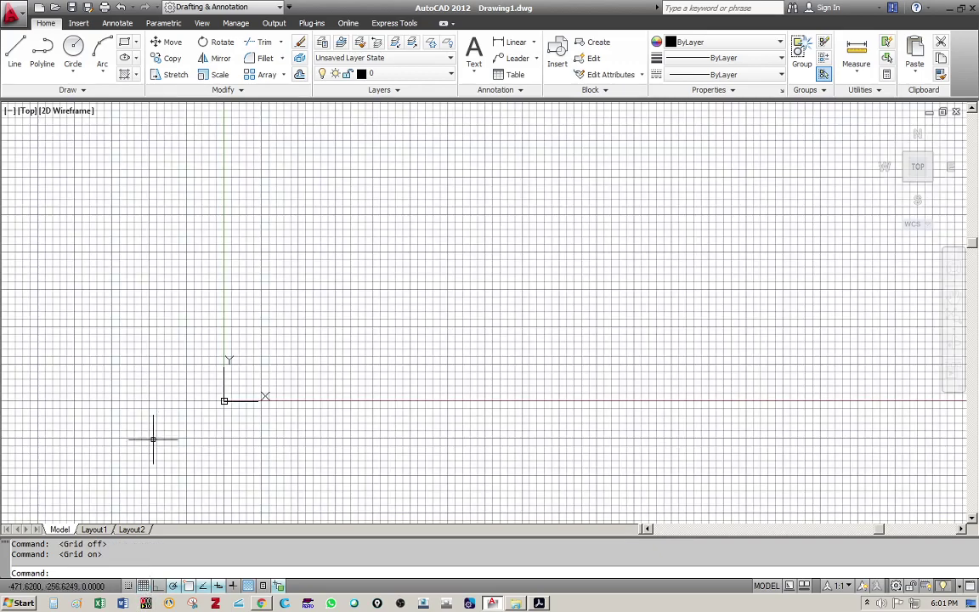
Turn off Display grid beyond Limits in the grid's drafting settings and apply the change
right_click(144, 588)
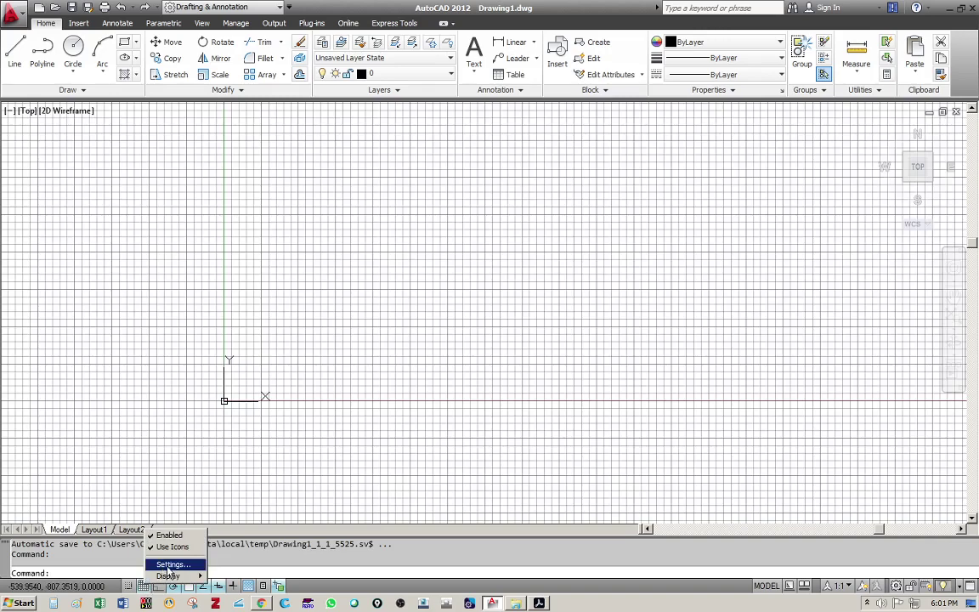
click(171, 564)
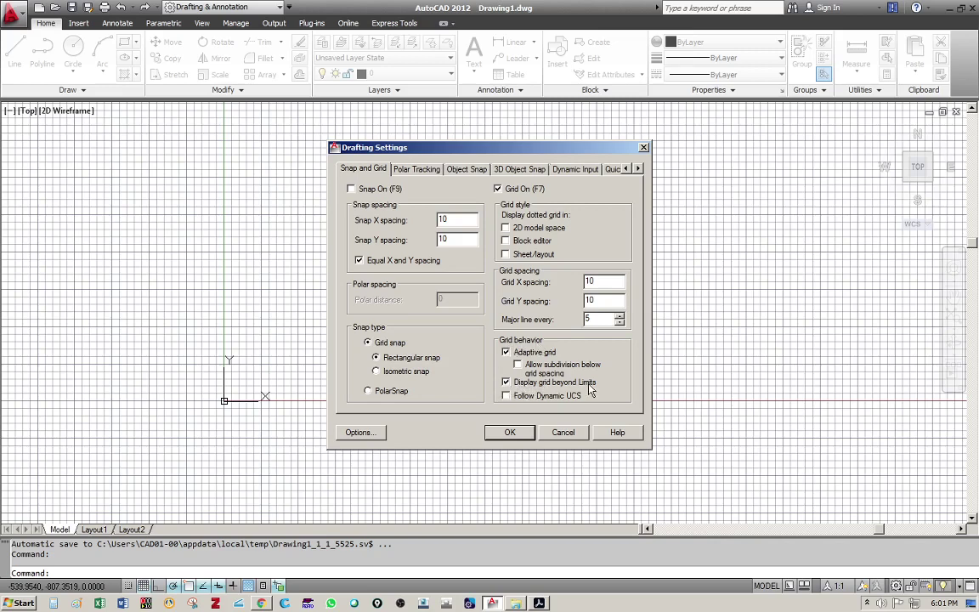
click(507, 384)
click(507, 434)
Examine the extent of the bounded grid area around the origin at different zoom levels
middle_drag(225, 394, 349, 393)
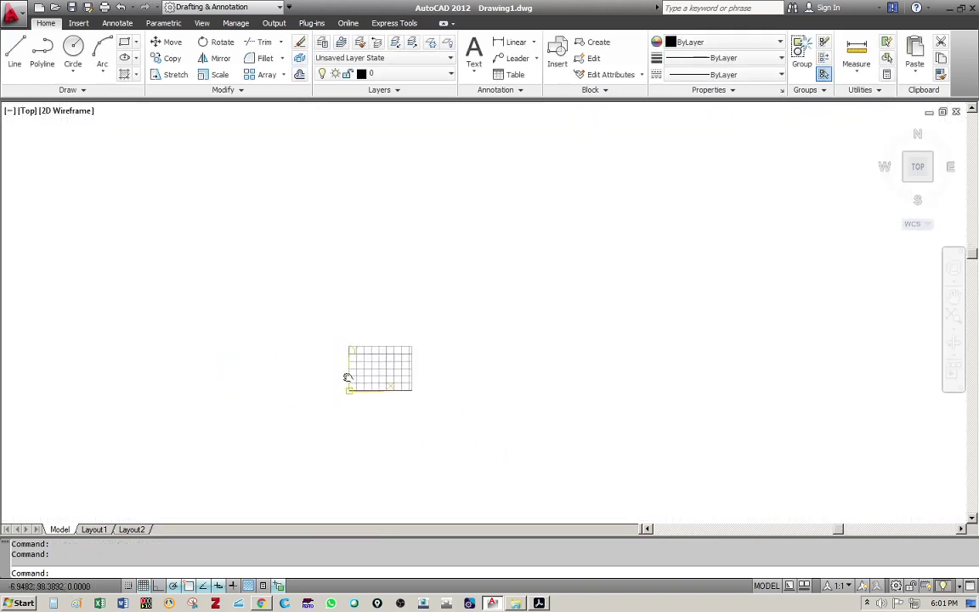
scroll(347, 375, up, 3)
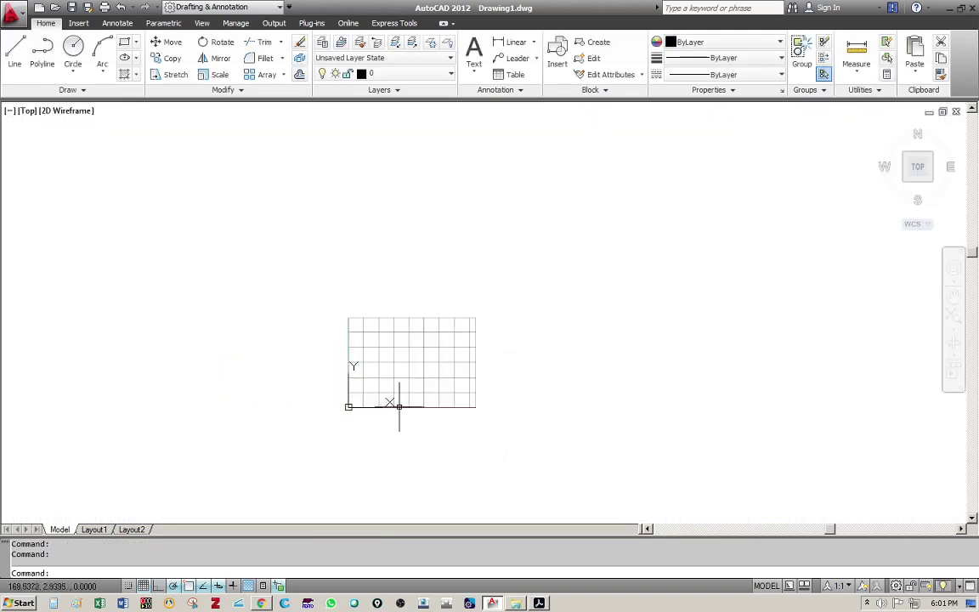
scroll(407, 368, up, 1)
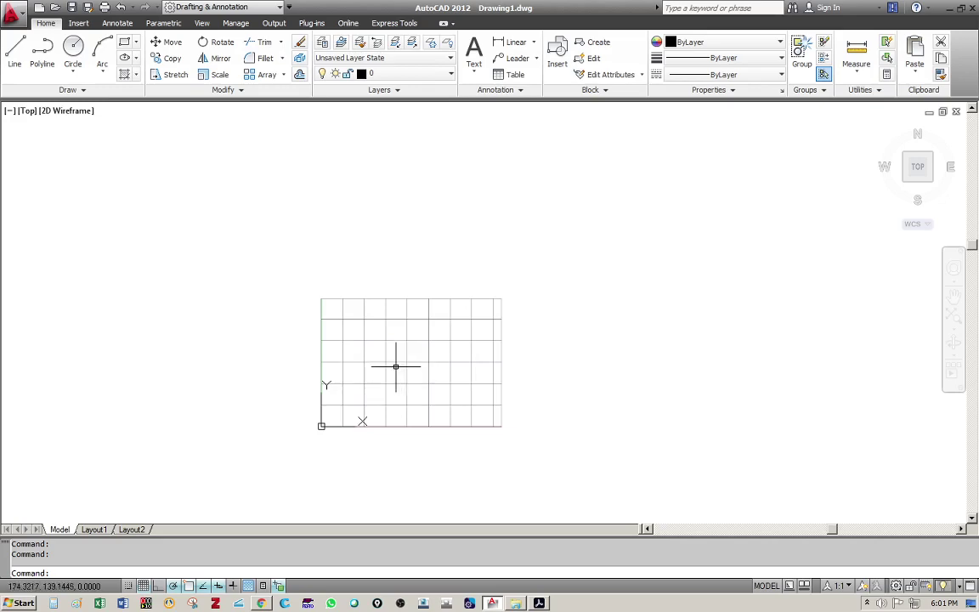
scroll(397, 367, up, 5)
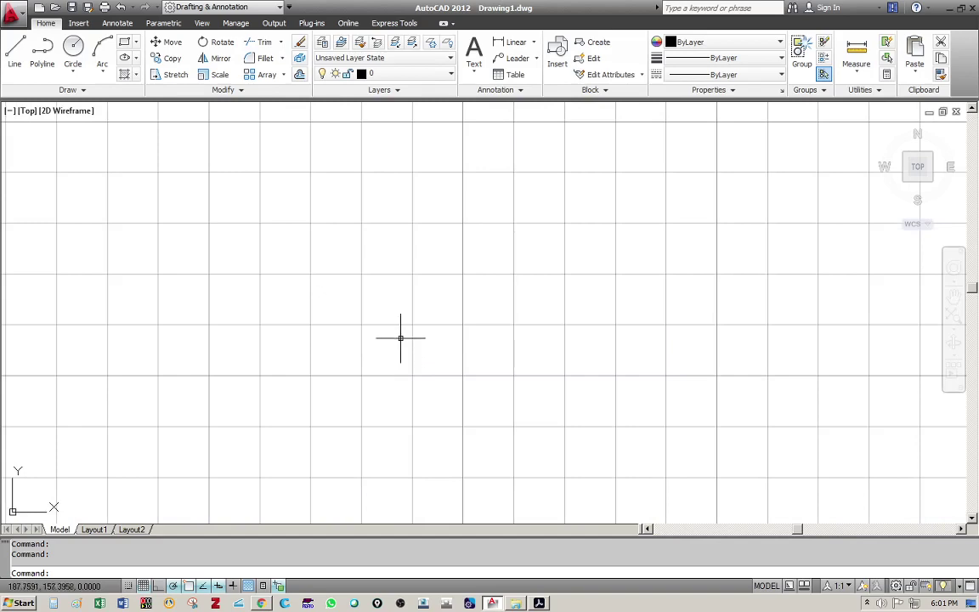
scroll(400, 338, down, 3)
scroll(400, 338, down, 2)
mouse_move(403, 341)
middle_down()
mouse_move(435, 330)
mouse_move(418, 334)
middle_up()
scroll(414, 341, up, 5)
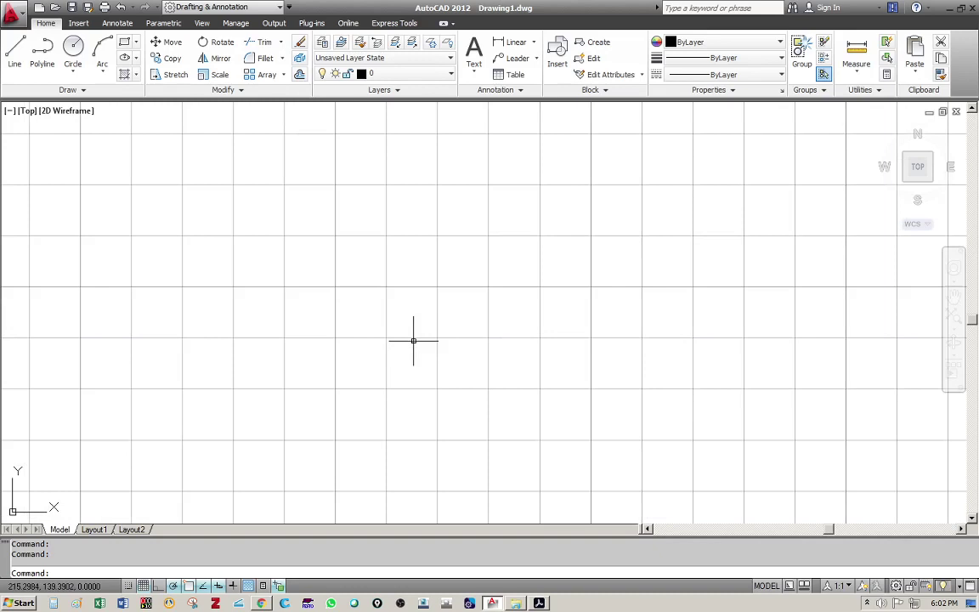
scroll(413, 341, down, 3)
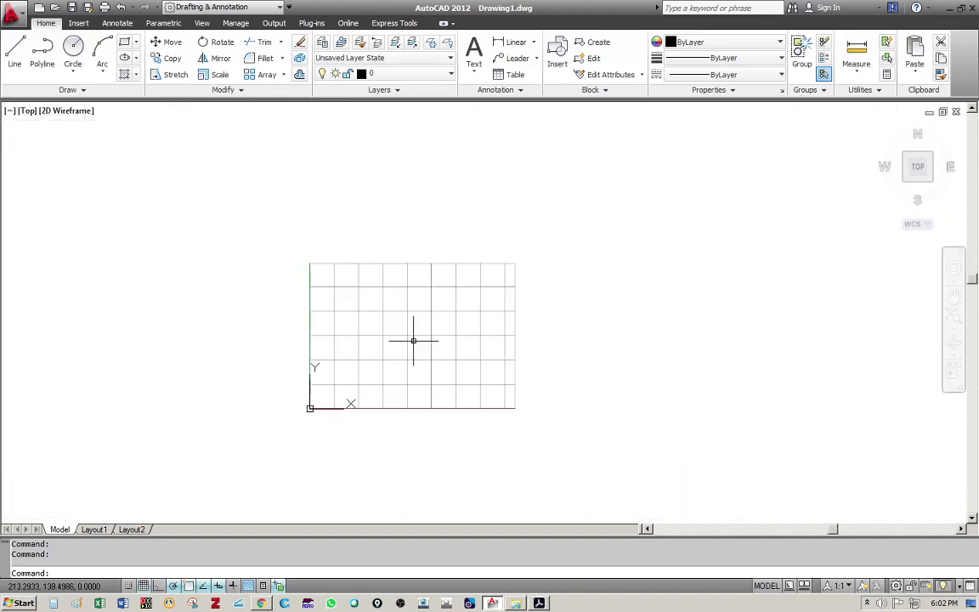
scroll(413, 341, down, 2)
mouse_move(415, 338)
middle_down()
mouse_move(429, 316)
mouse_move(417, 347)
middle_up()
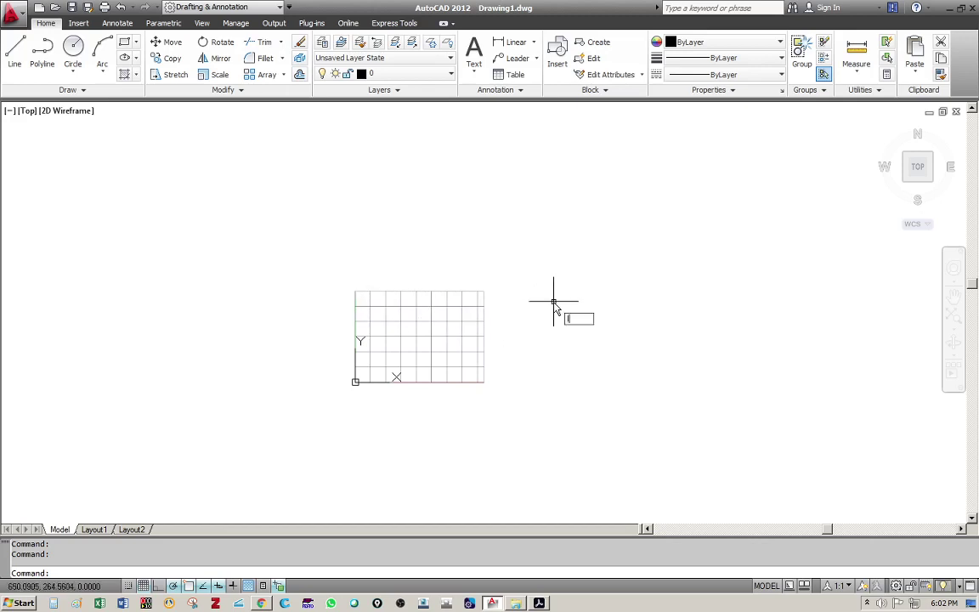
Set the model space limits with the default lower left corner and the upper right corner at 297,210
text(limi)
key(Return)
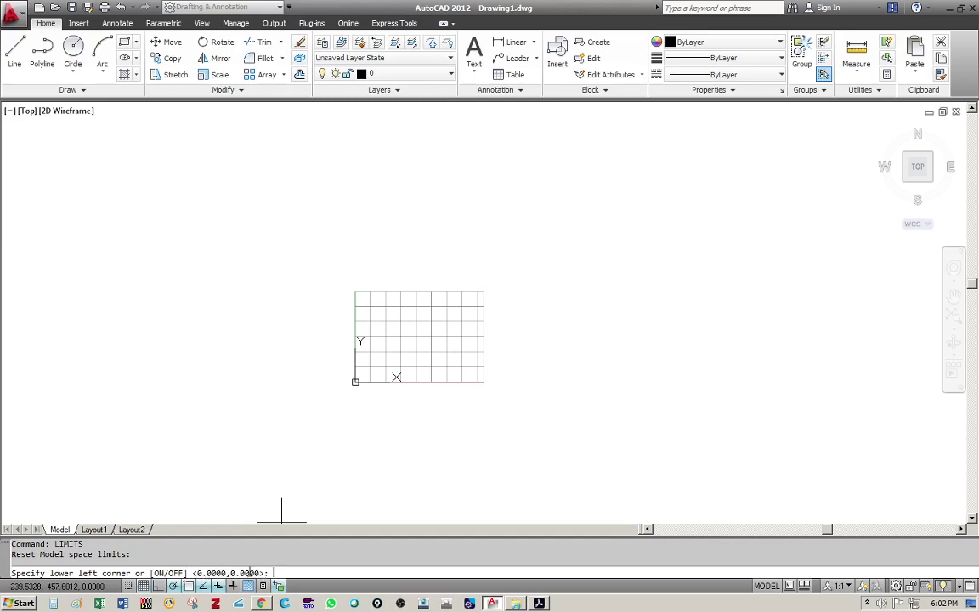
key(Return)
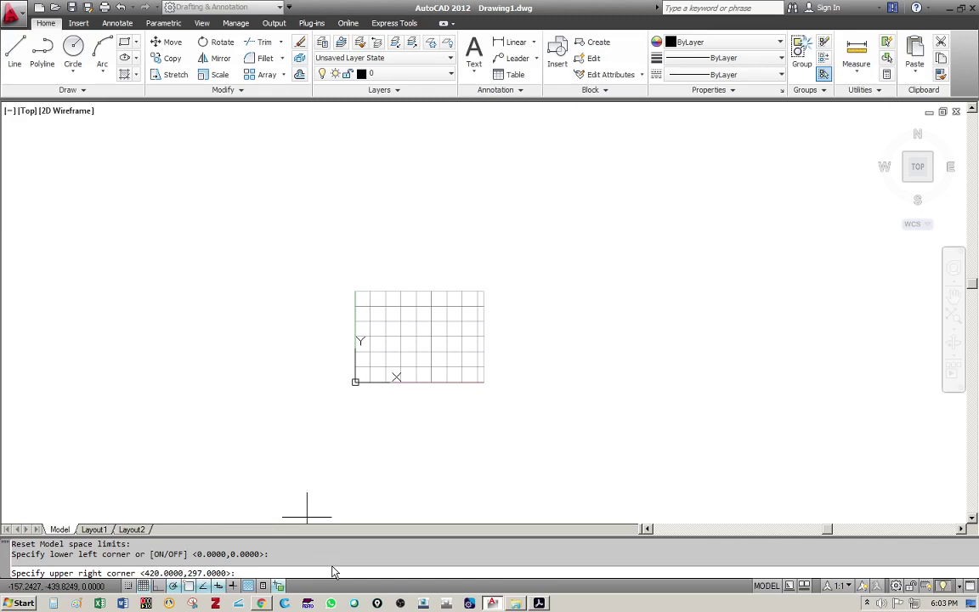
text(297,210)
key(Return)
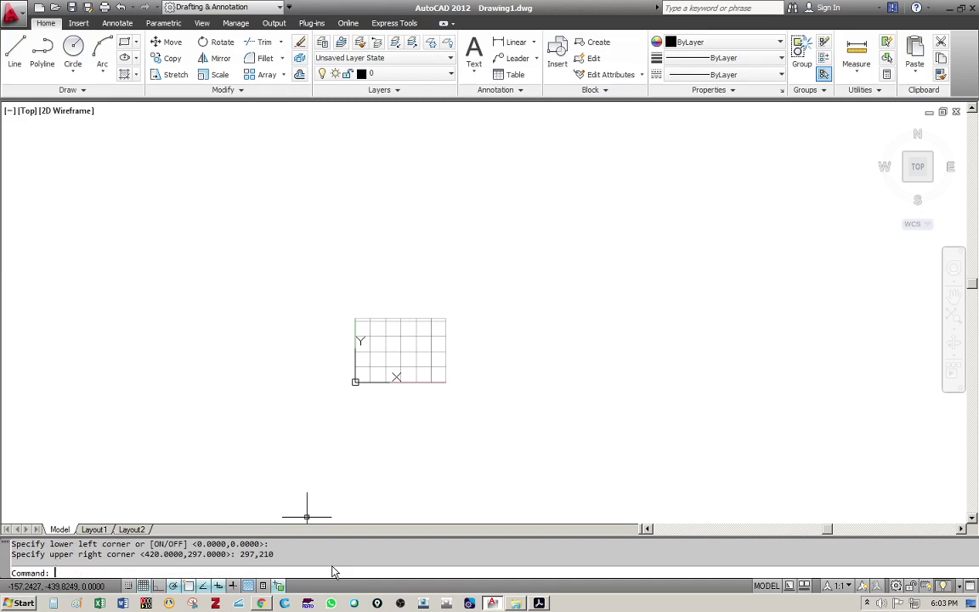
Reset the model space limits to a portrait area with the upper right corner at 210,297
key(Return)
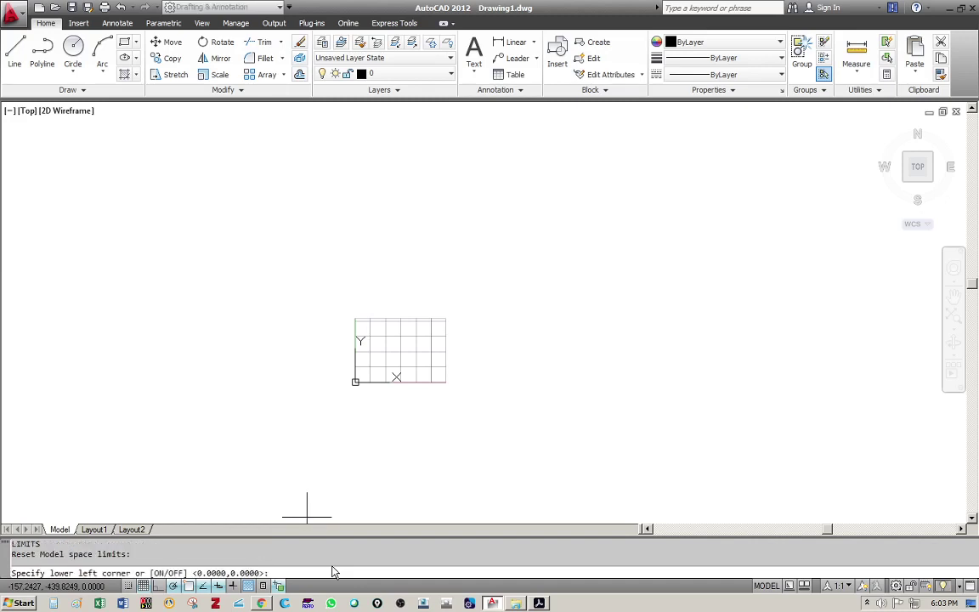
key(Return)
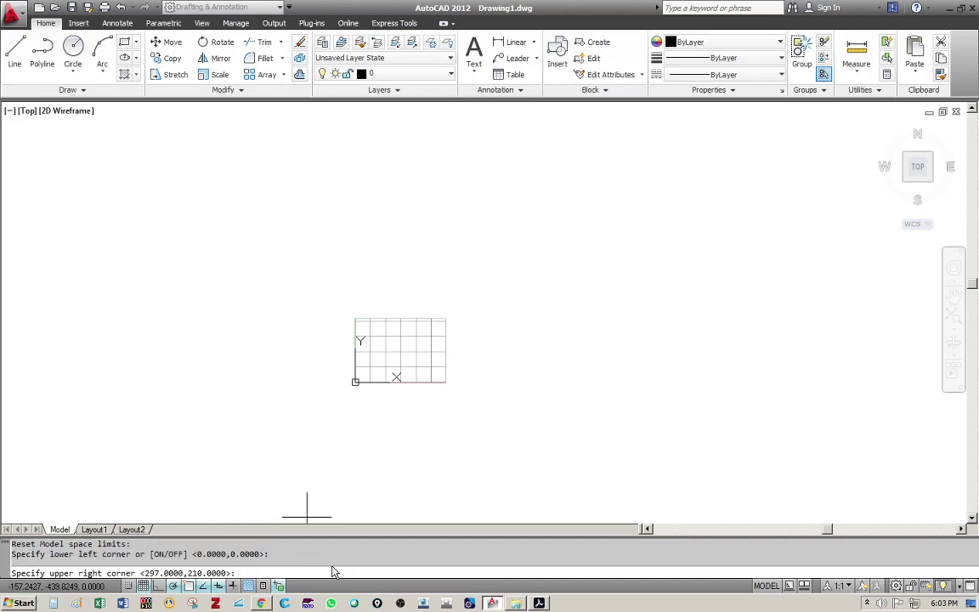
text(210,297)
key(Return)
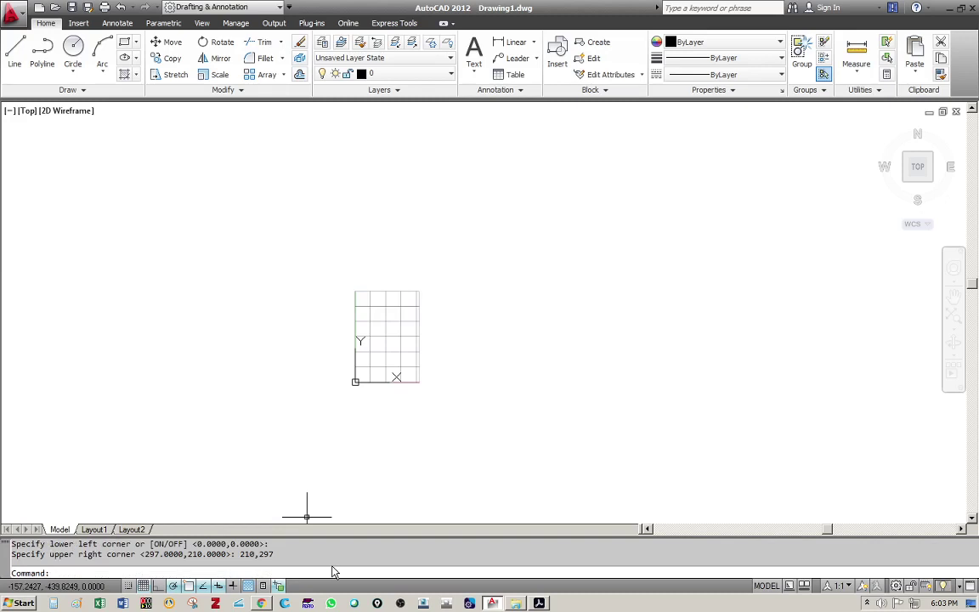
Set the model space limits to the default lower left corner and an upper right corner of 420,297
key(Return)
key(Return)
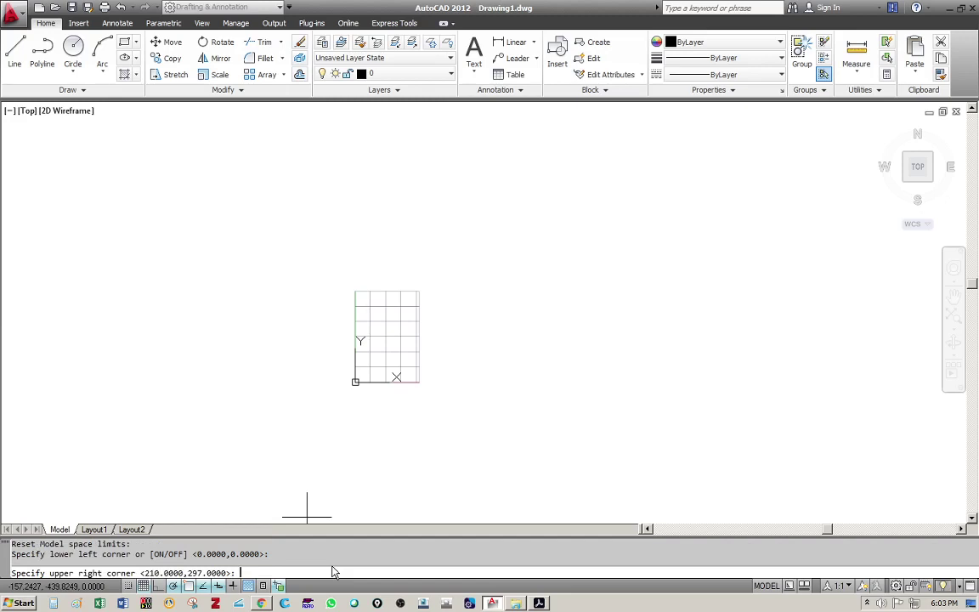
text(420,297)
key(Return)
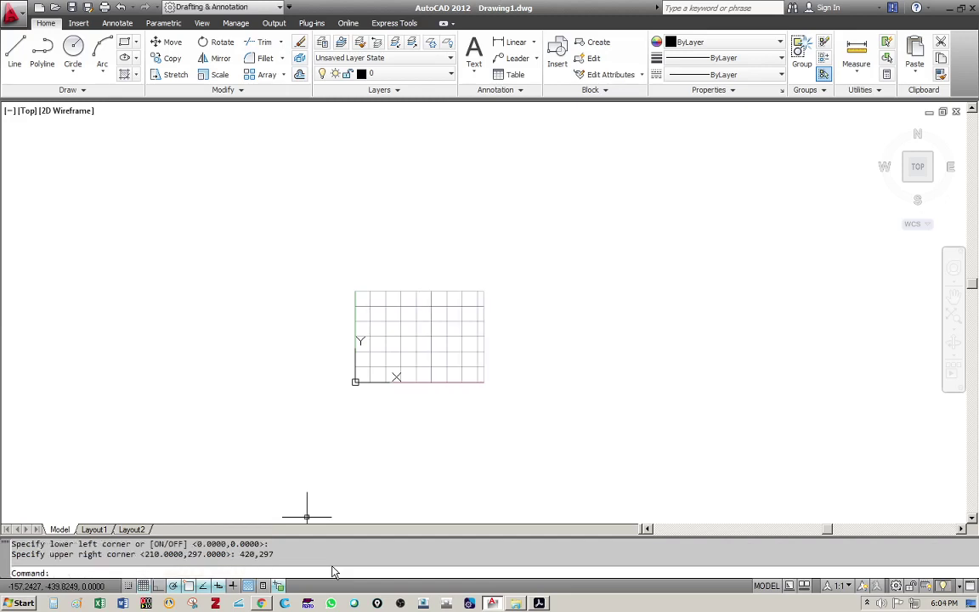
key(Escape)
key(Escape)
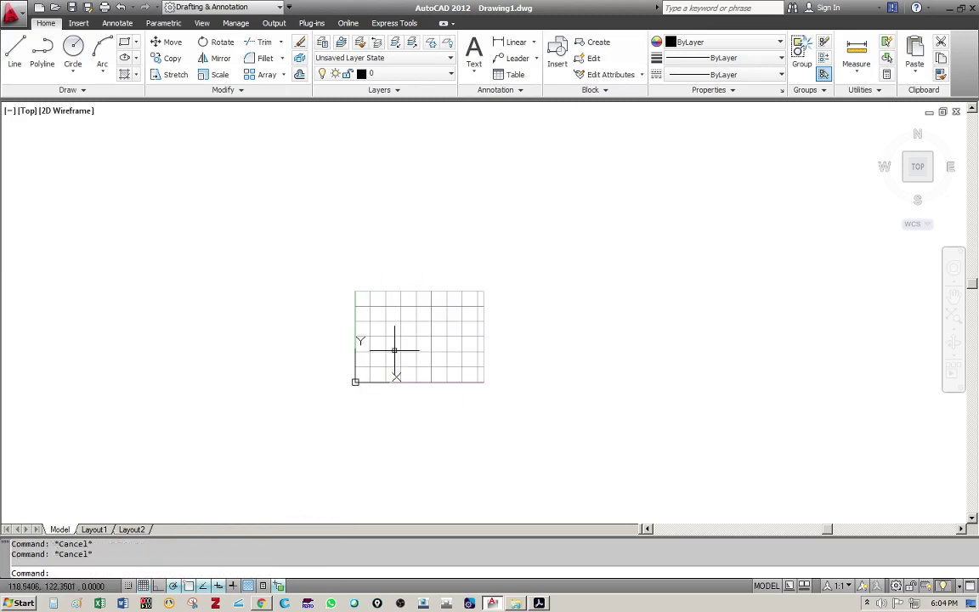
Draw a circle with a radius of about 67 units outside the grid limits, beyond their upper right corner
scroll(439, 349, up, 1)
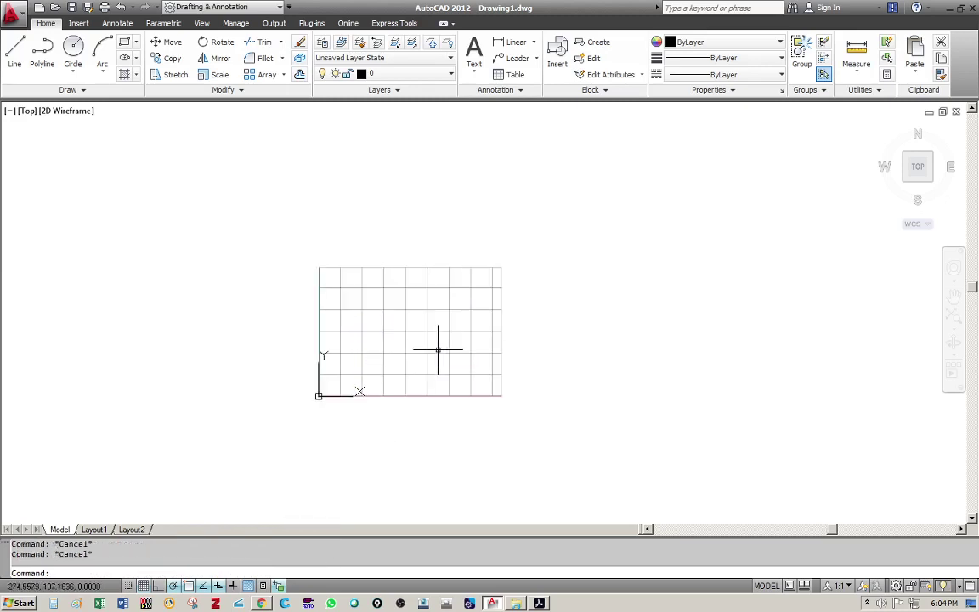
scroll(416, 349, down, 1)
middle_drag(415, 350, 461, 339)
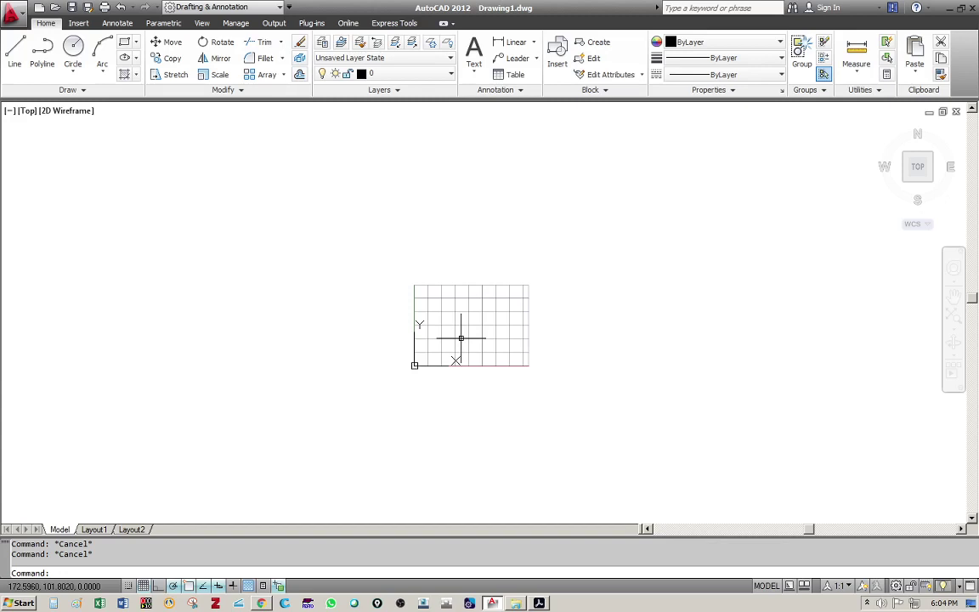
scroll(461, 337, up, 2)
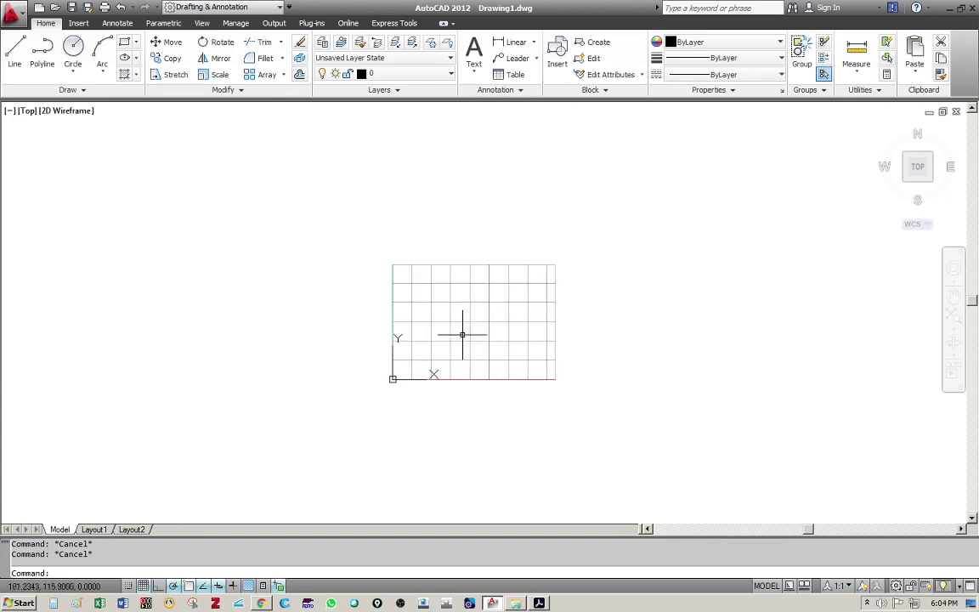
middle_drag(478, 333, 438, 356)
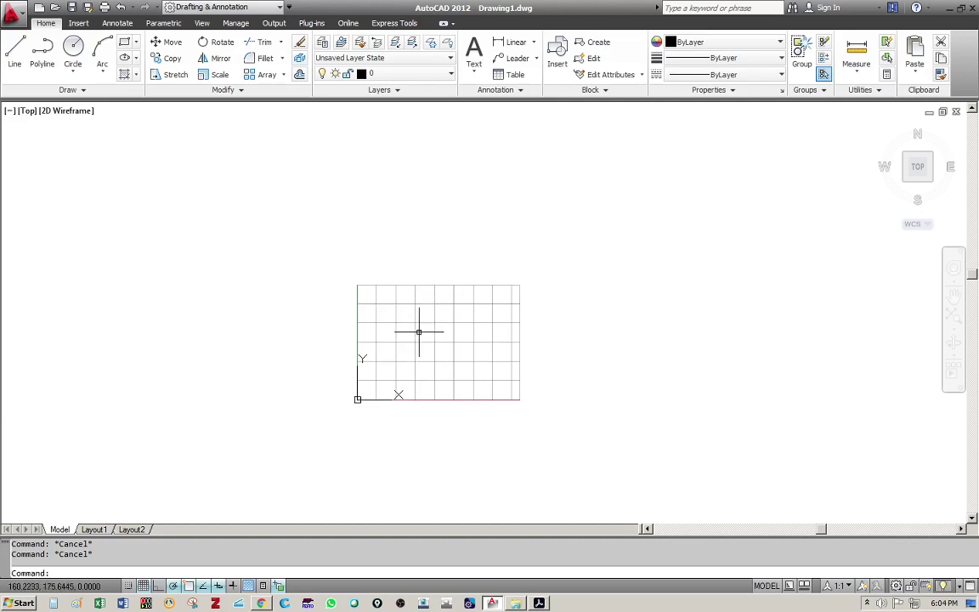
text(c)
key(Return)
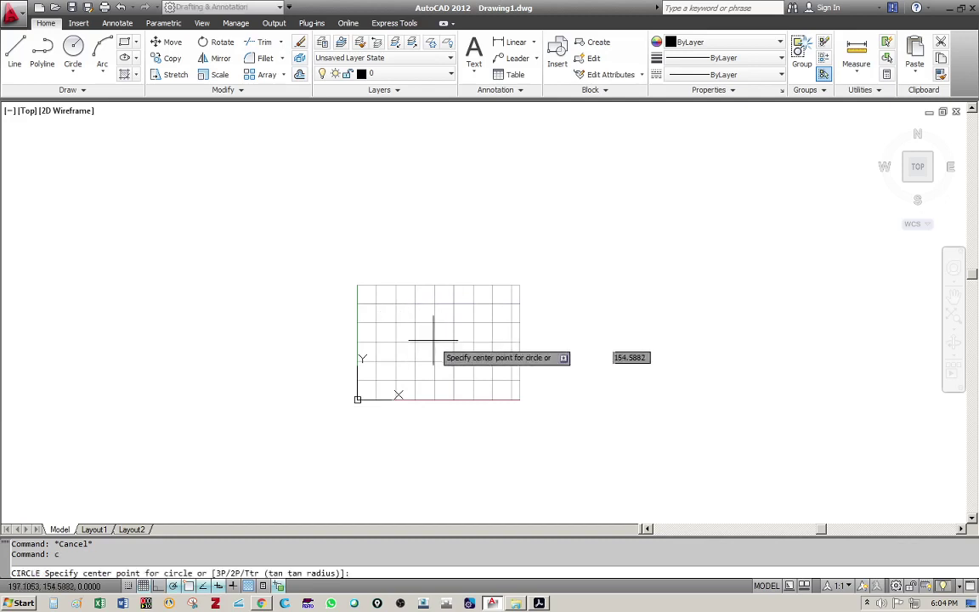
click(643, 219)
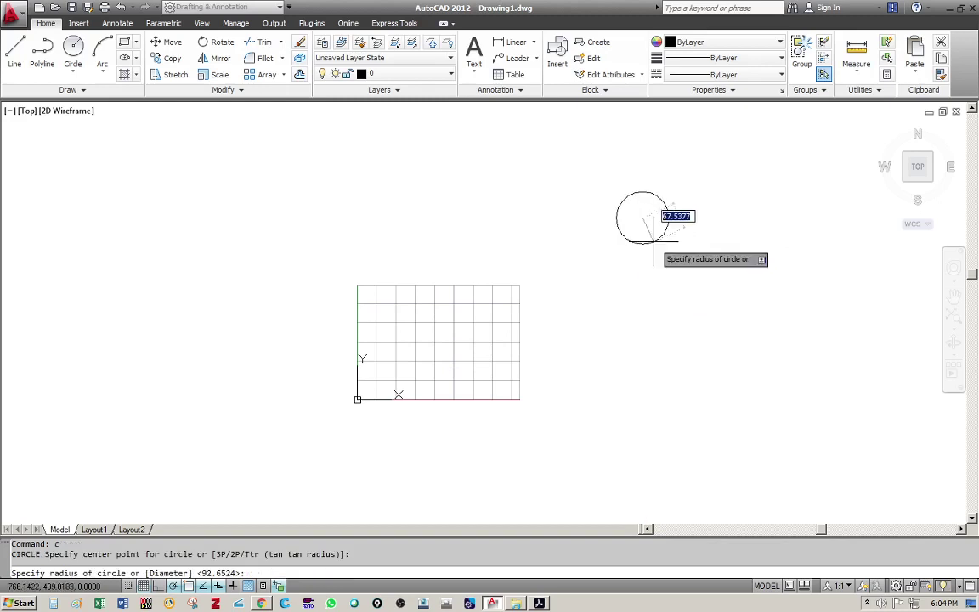
click(669, 216)
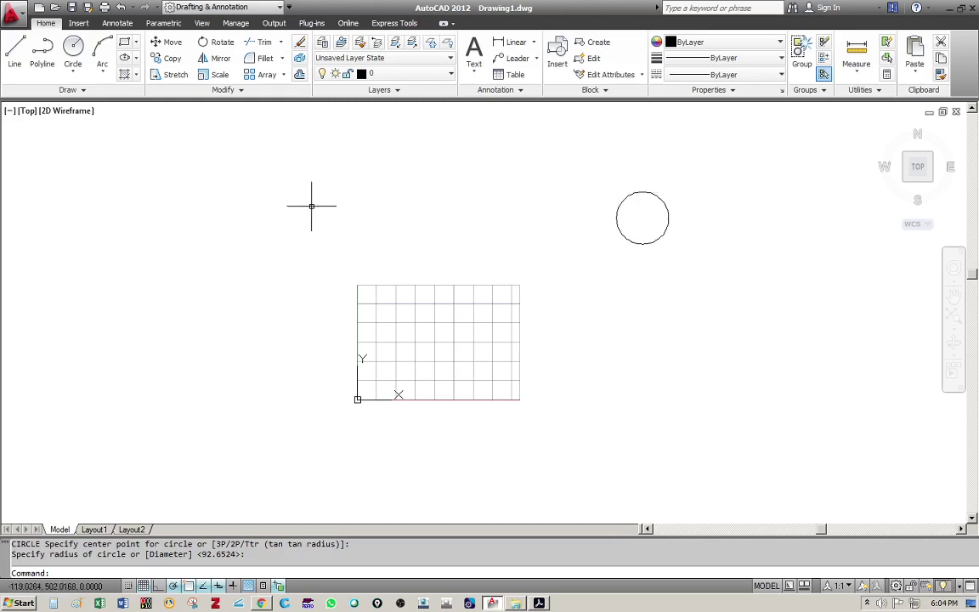
Zoom the view to the drawing extents with the Zoom Extents option
click(200, 24)
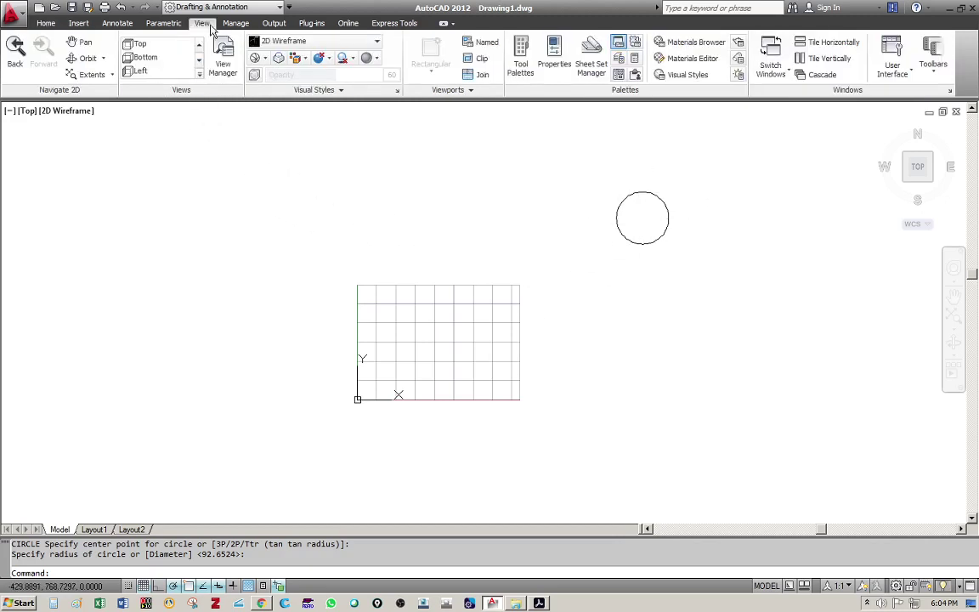
click(113, 75)
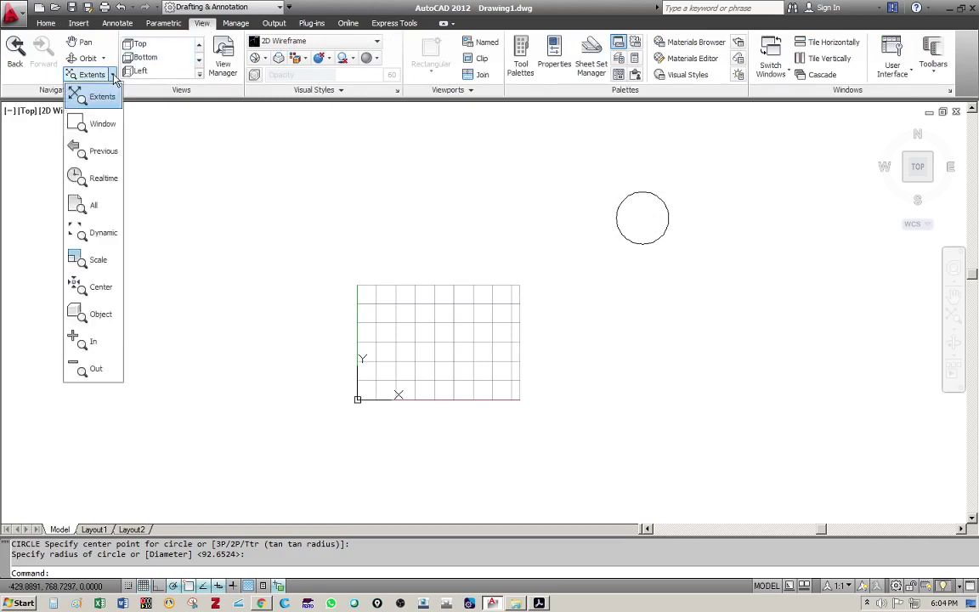
click(113, 76)
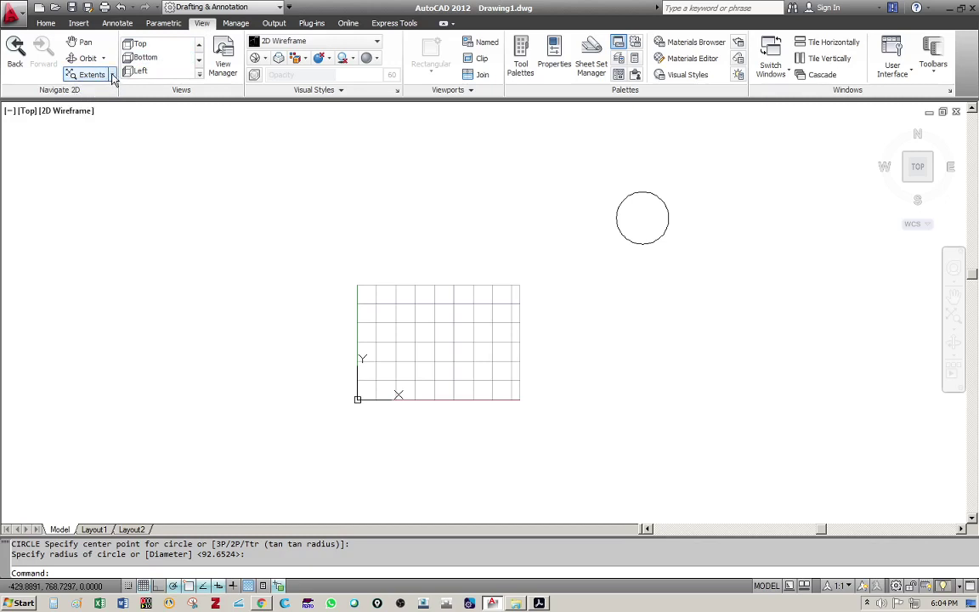
click(113, 74)
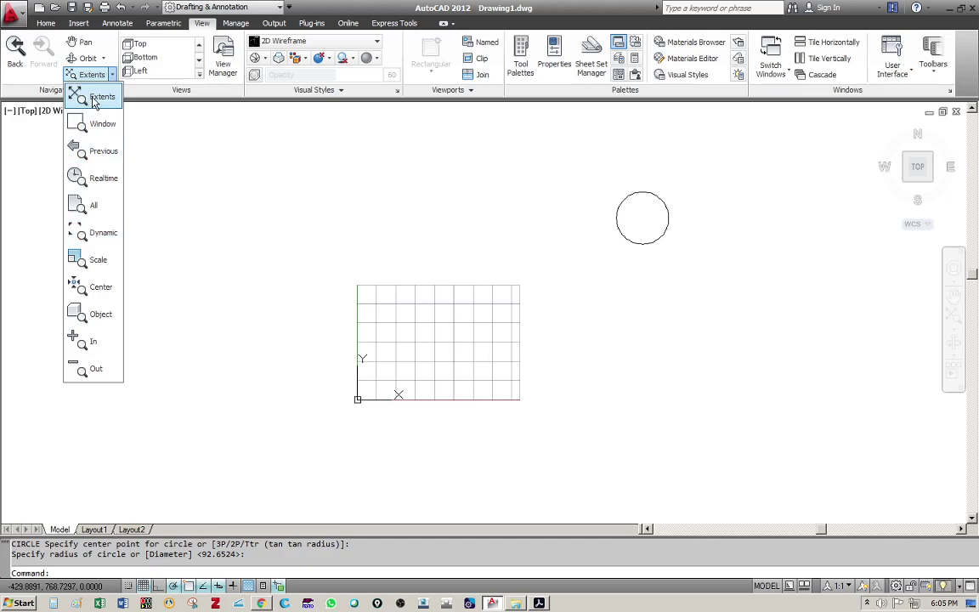
click(95, 99)
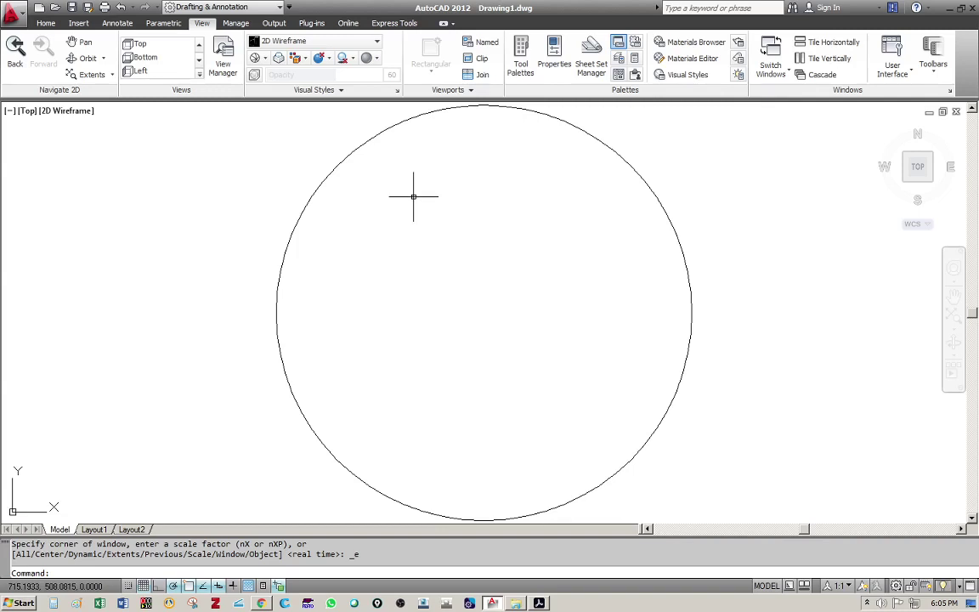
Shift the circle and grid away from the view centre several times, restoring the view with Zoom Extents each time
scroll(414, 196, down, 12)
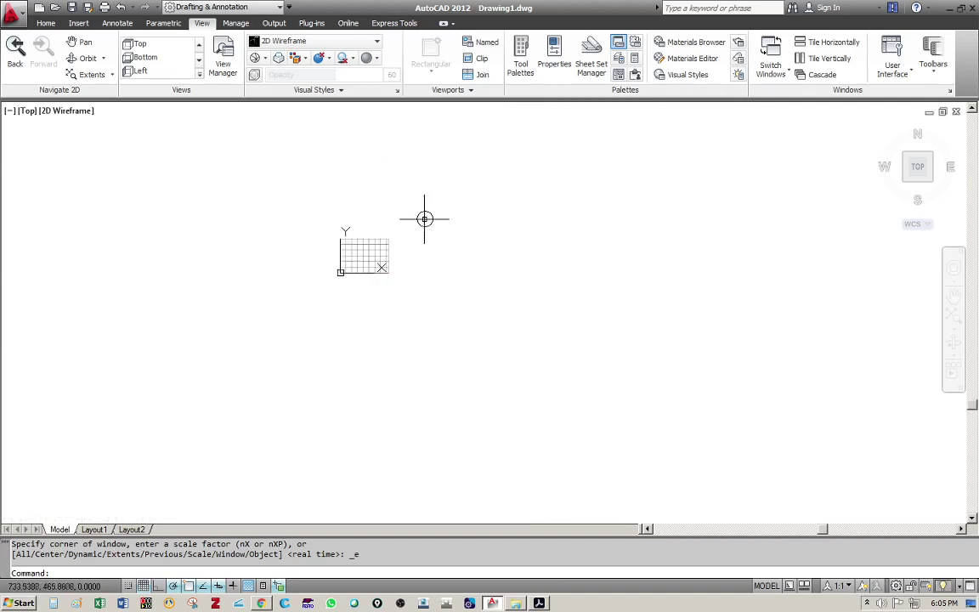
middle_drag(426, 216, 892, 221)
middle_drag(691, 248, 524, 335)
middle_drag(744, 374, 747, 140)
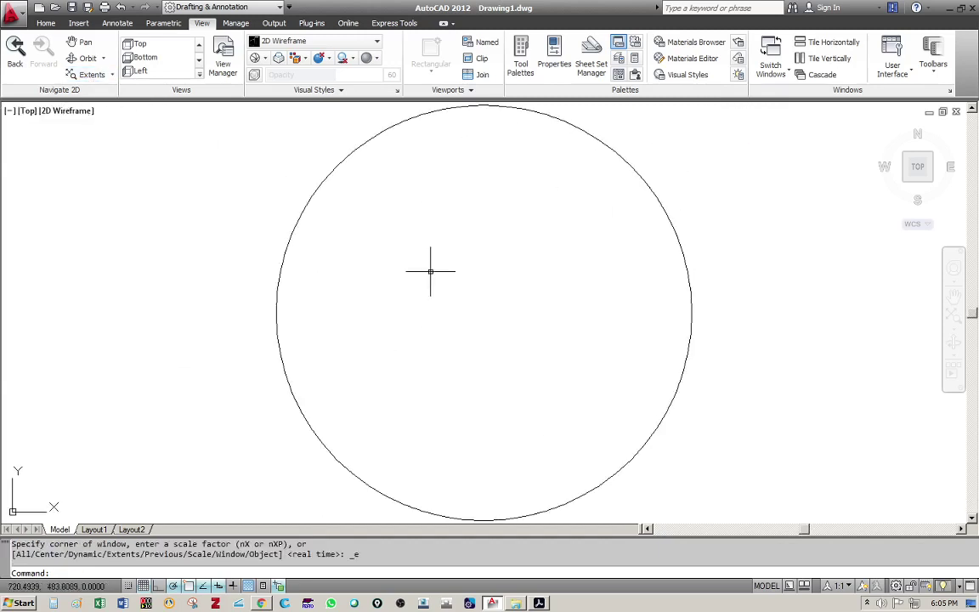
scroll(430, 273, down, 5)
middle_drag(404, 282, 568, 207)
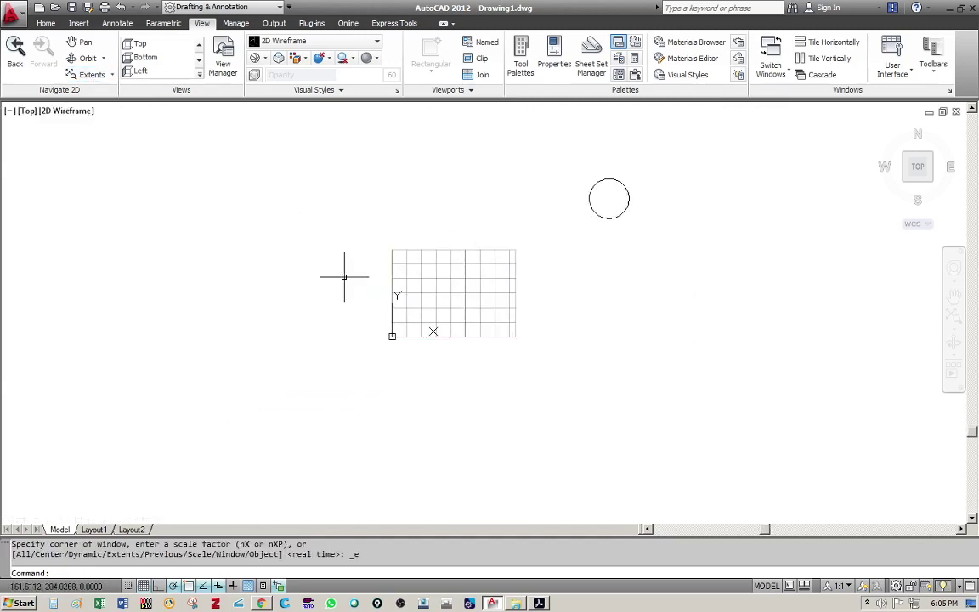
middle_drag(344, 275, 490, 143)
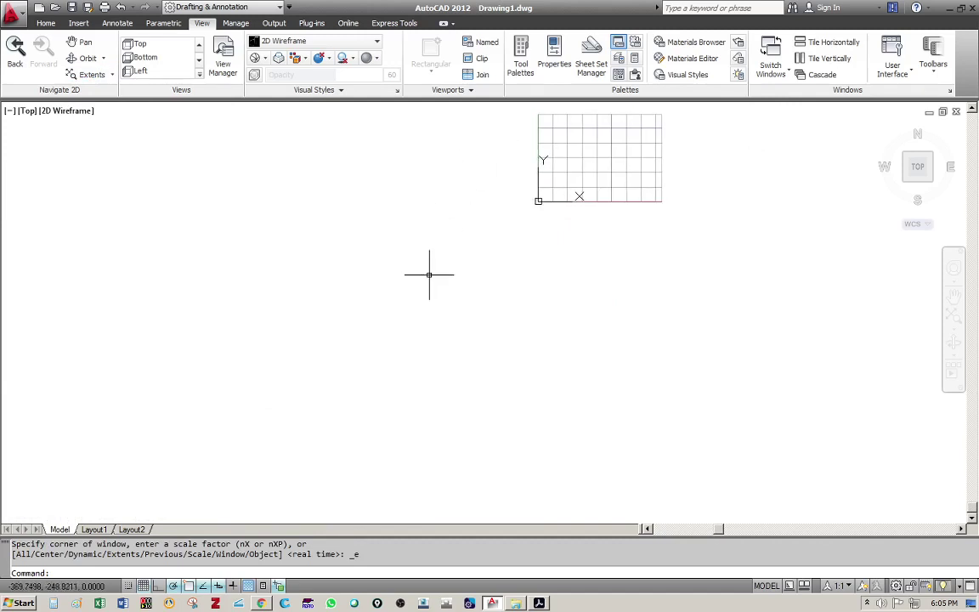
middle_click(429, 274)
middle_click(429, 274)
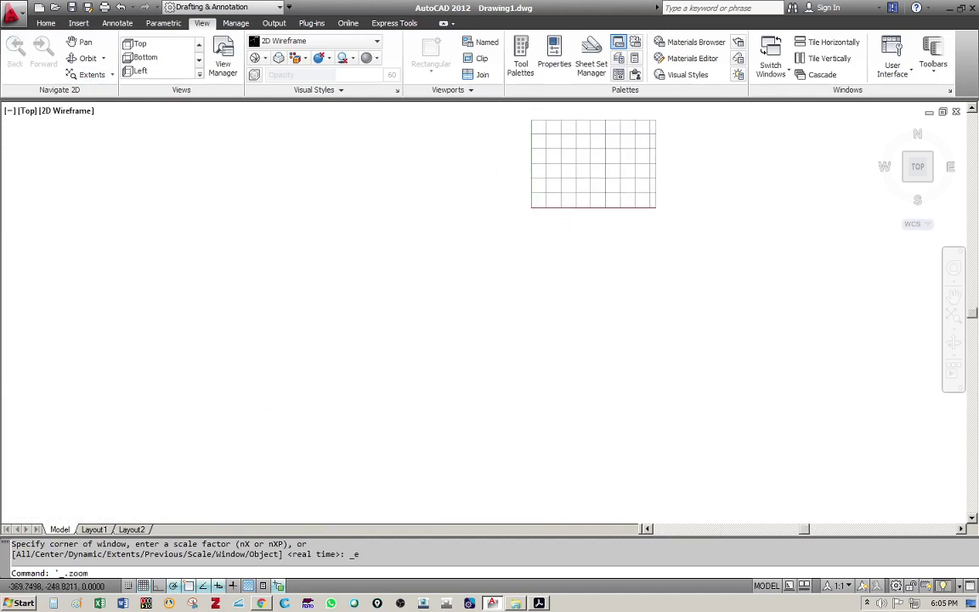
scroll(465, 273, down, 4)
scroll(431, 313, down, 4)
middle_drag(431, 313, 675, 126)
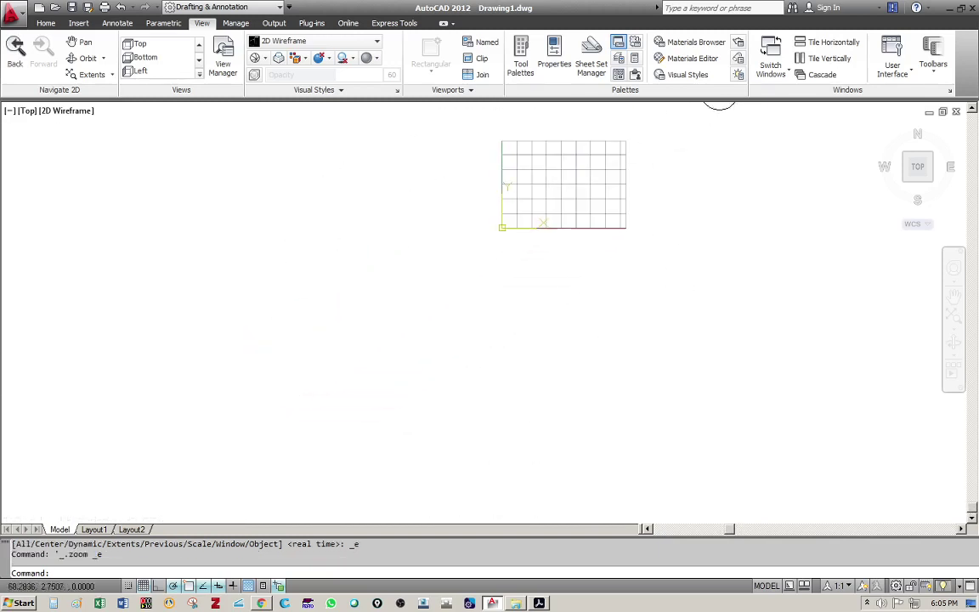
middle_click(411, 309)
middle_click(411, 309)
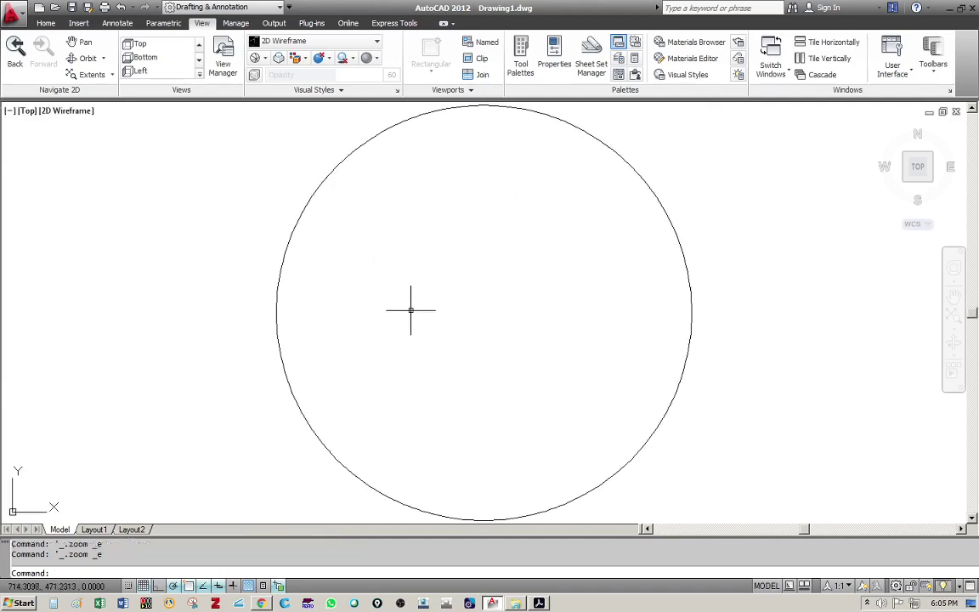
Move the circle by its centre grip to the middle of the grid limits and deselect it
scroll(433, 307, down, 4)
scroll(434, 307, down, 2)
middle_drag(409, 344, 535, 225)
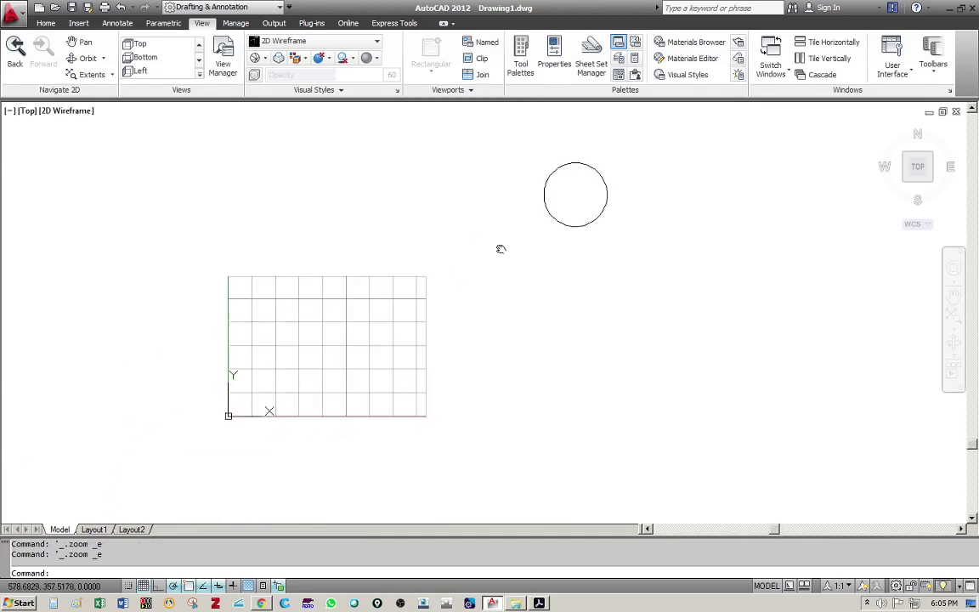
middle_drag(575, 188, 629, 173)
click(629, 172)
click(548, 212)
click(627, 179)
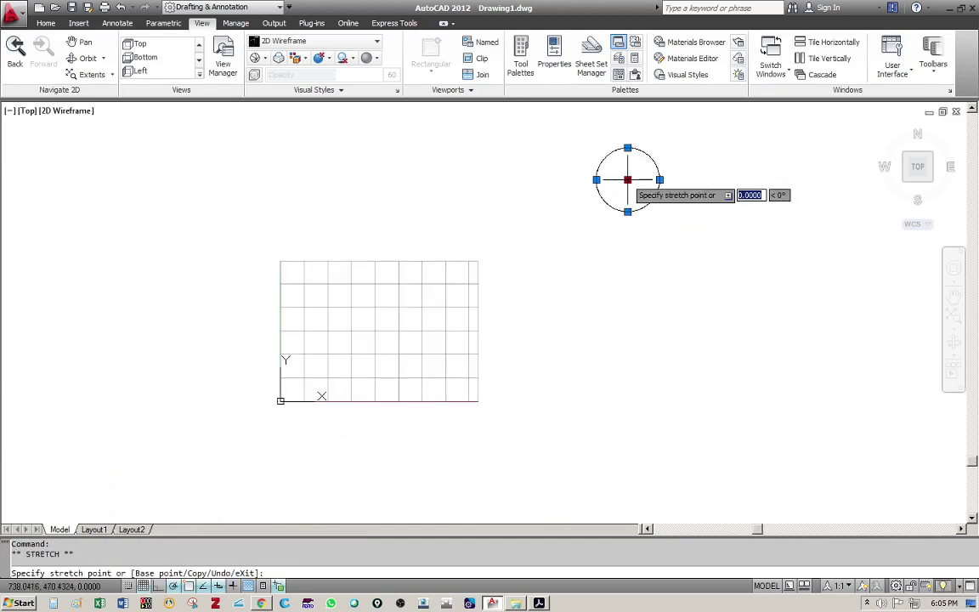
click(379, 334)
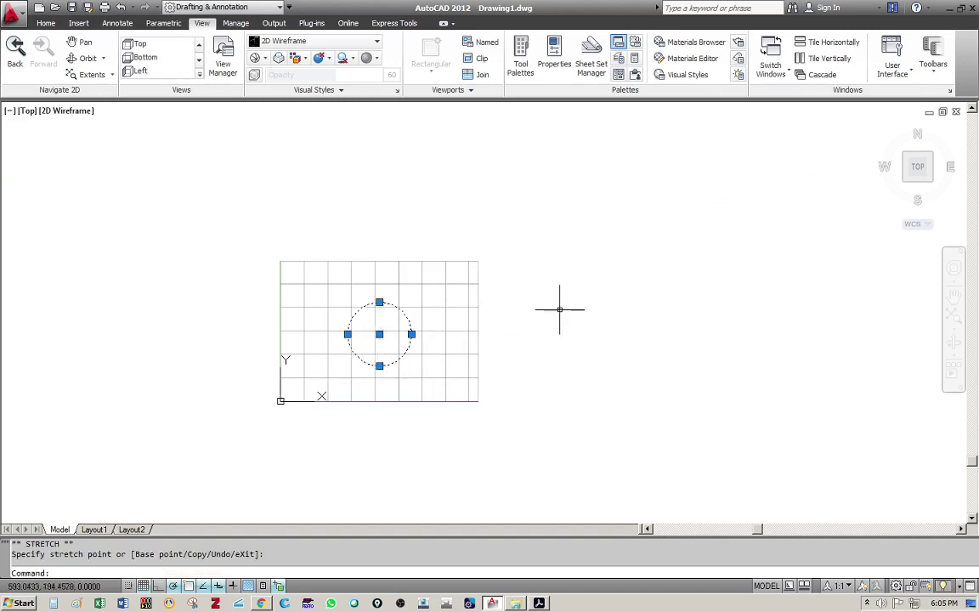
key(Escape)
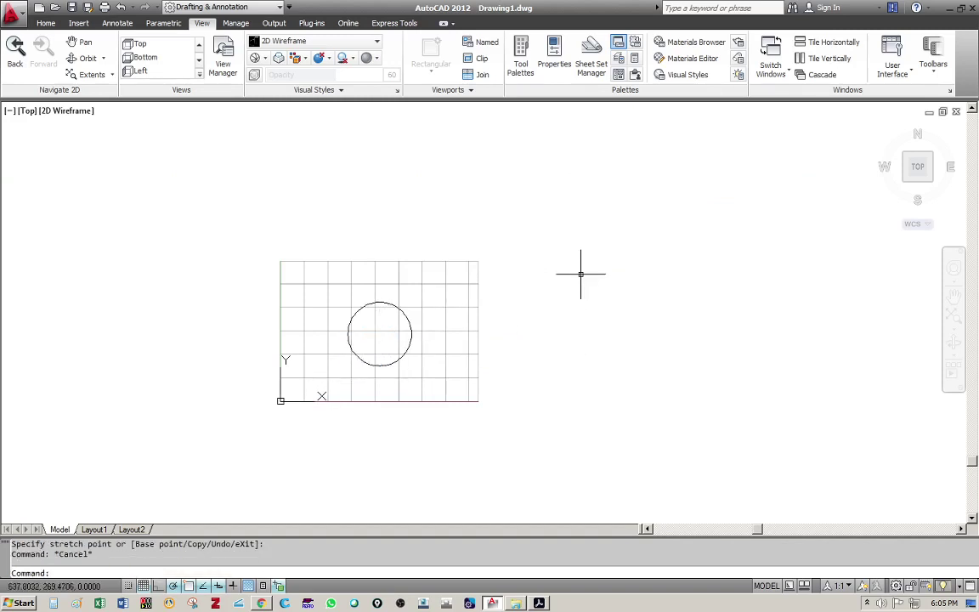
Zoom to extents with the circle inside the limits, and return to a wider view of the whole grid
middle_click(581, 274)
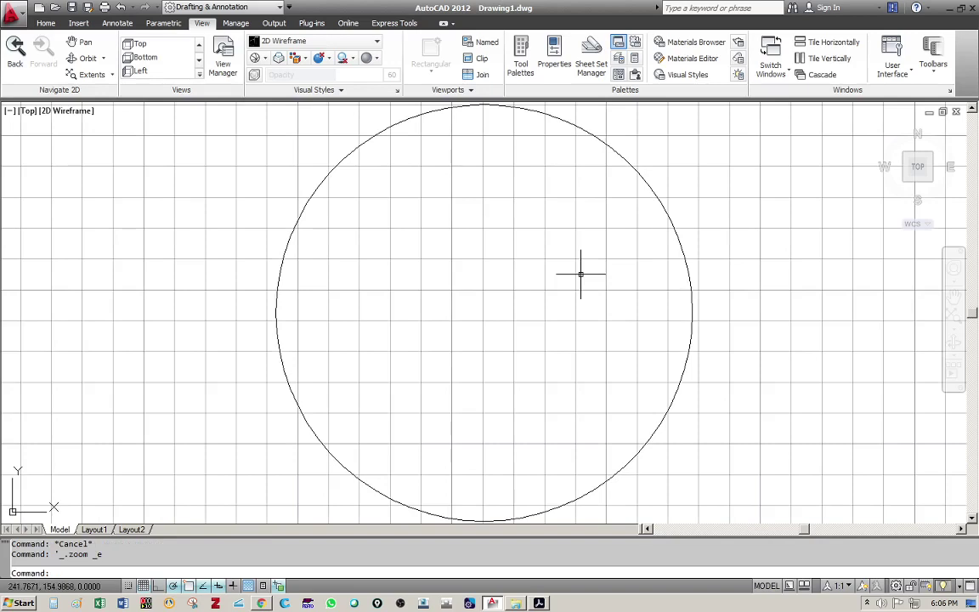
scroll(581, 274, down, 10)
middle_drag(579, 277, 447, 290)
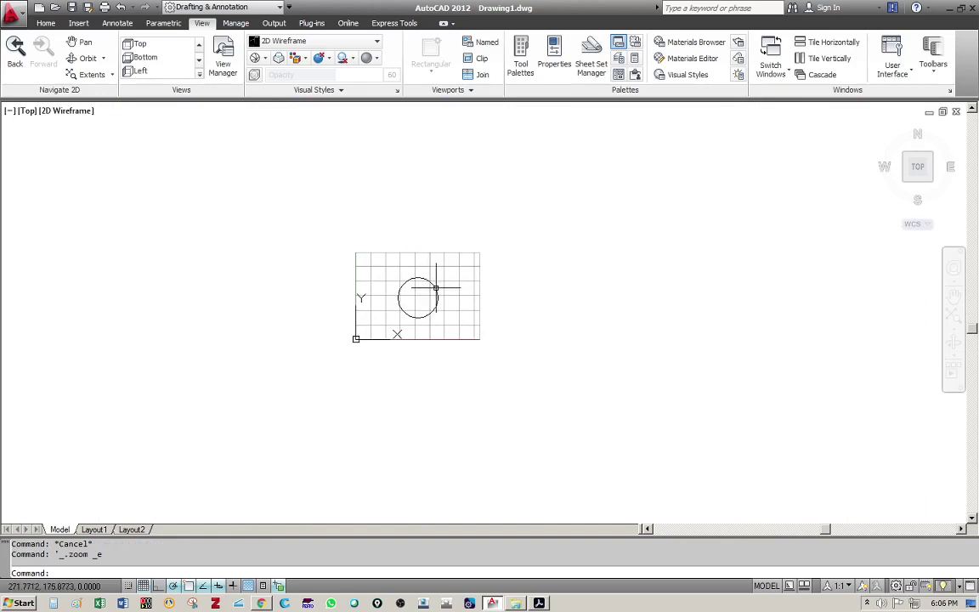
Show the full drawing limits with Zoom All, shift the grid off-centre, and apply Zoom All again
click(112, 75)
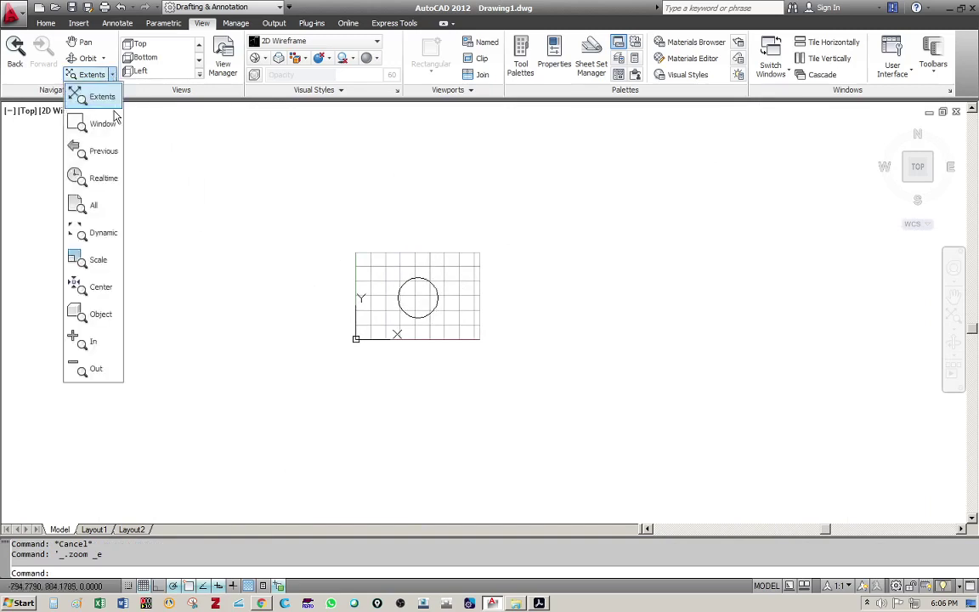
click(93, 207)
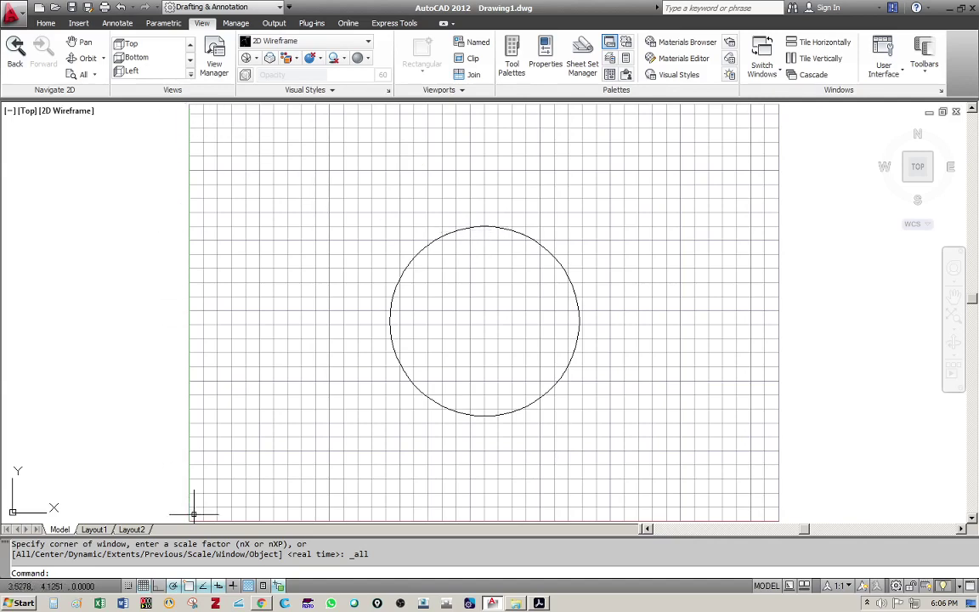
scroll(674, 248, down, 3)
middle_drag(592, 282, 727, 203)
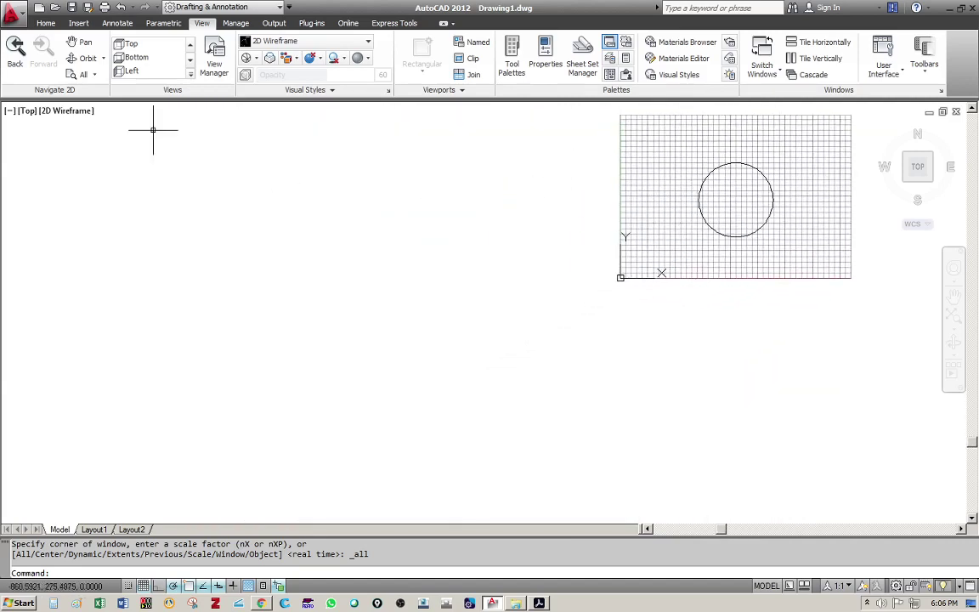
click(81, 76)
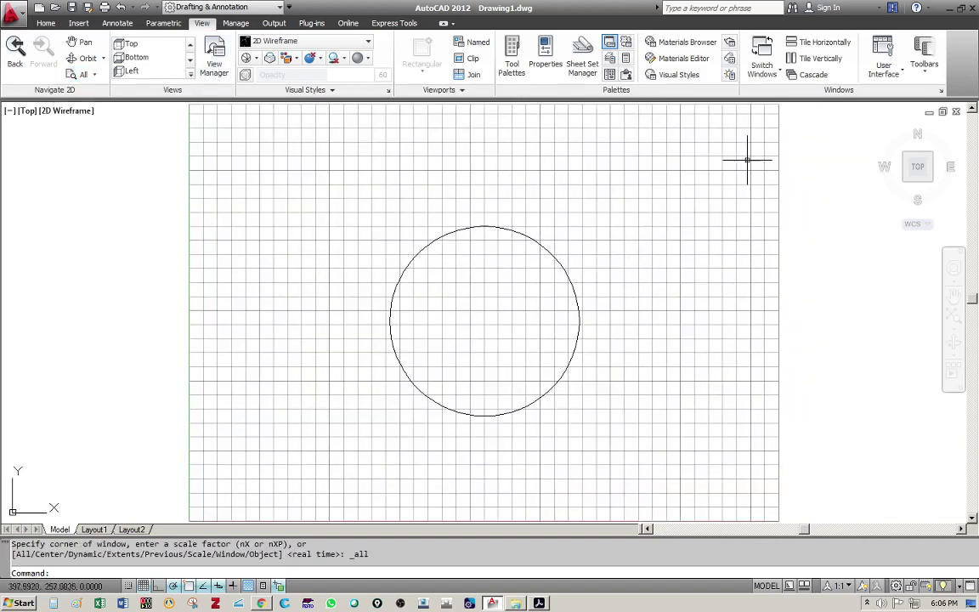
Move the circle by its centre grip outside the limits, beyond the grid's upper right corner, and apply Zoom All
scroll(324, 182, down, 6)
scroll(348, 255, up, 2)
click(411, 290)
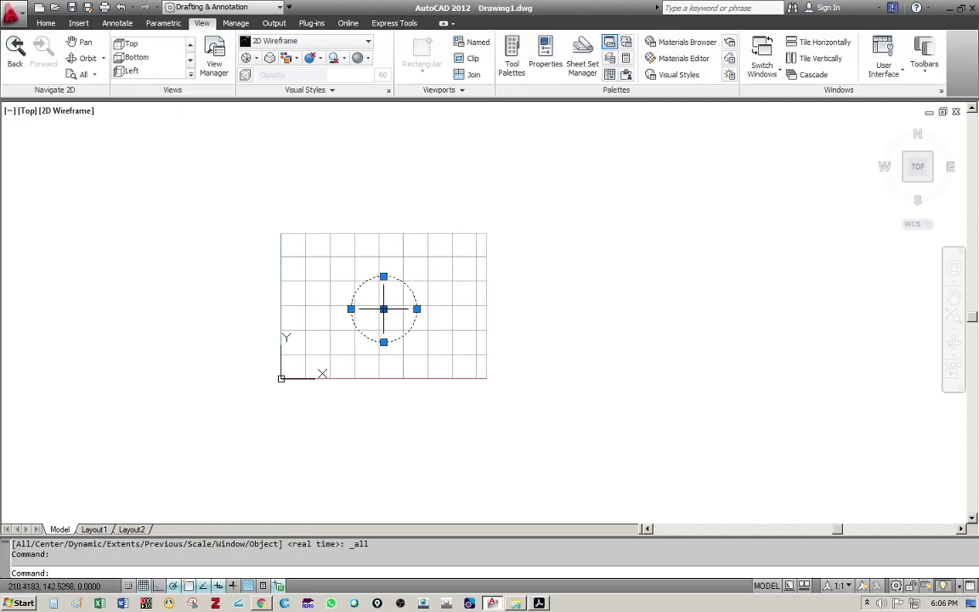
click(384, 309)
click(604, 188)
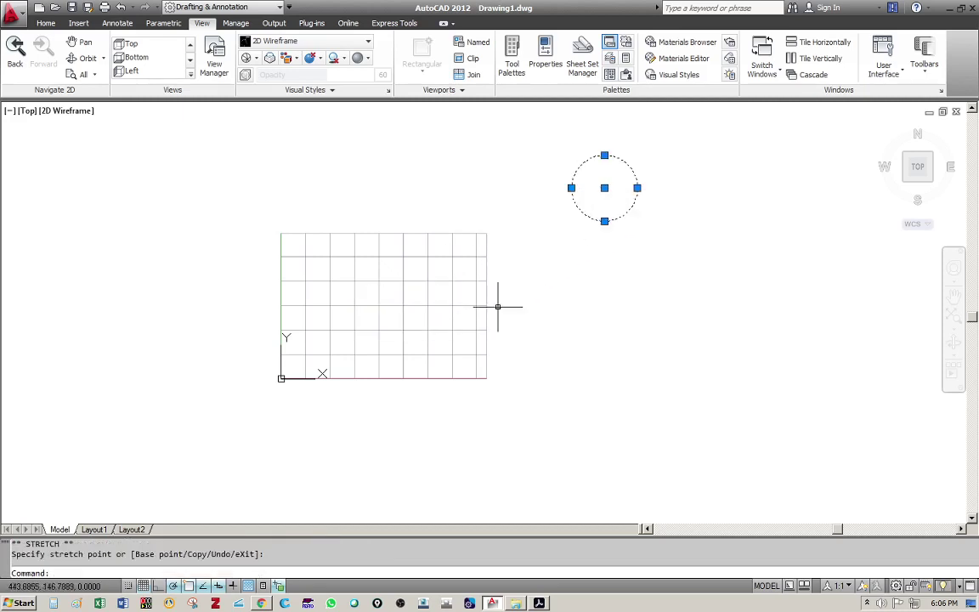
key(Escape)
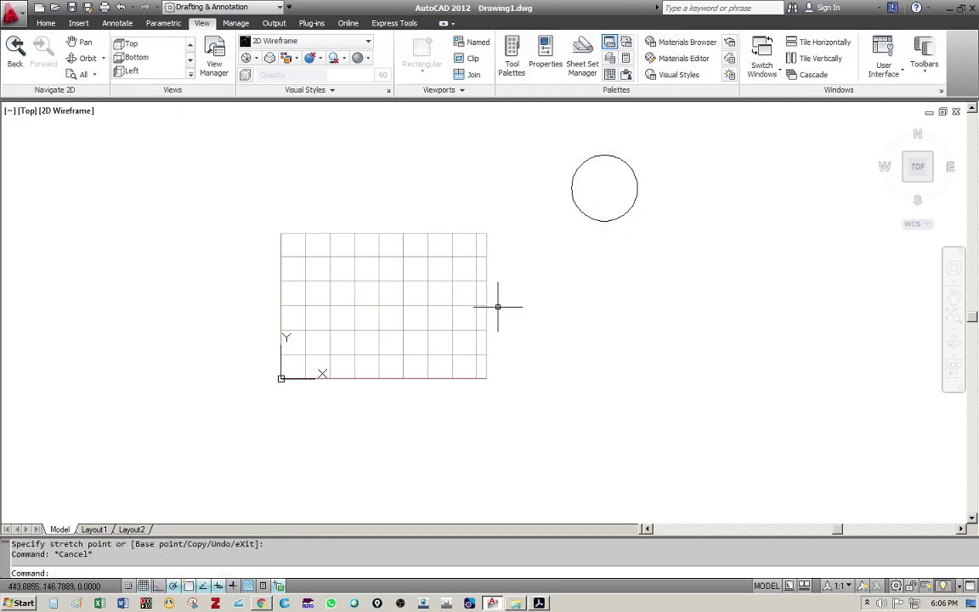
click(79, 75)
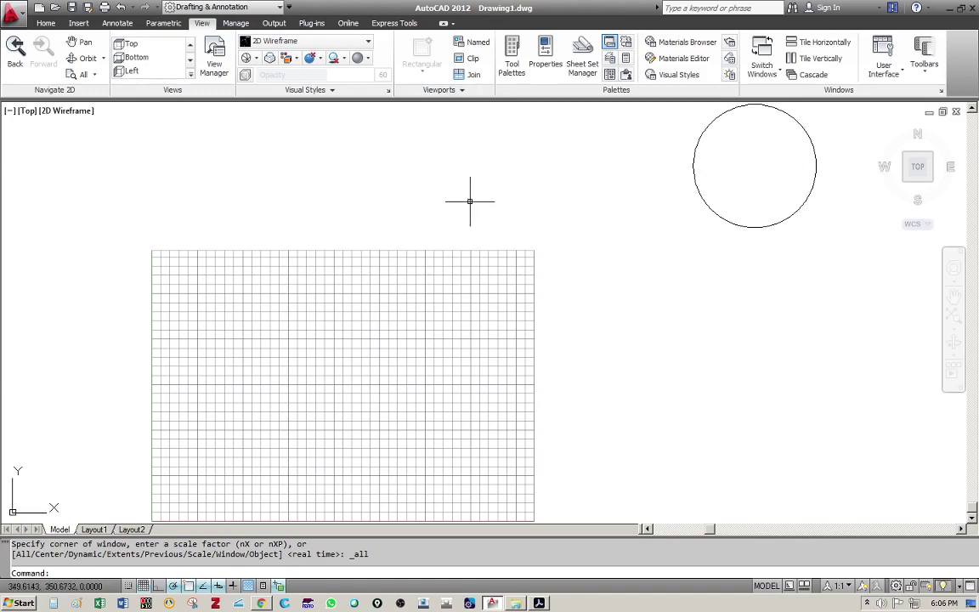
Erase the circle outside the grid limits, leaving the drawing empty
scroll(464, 204, down, 4)
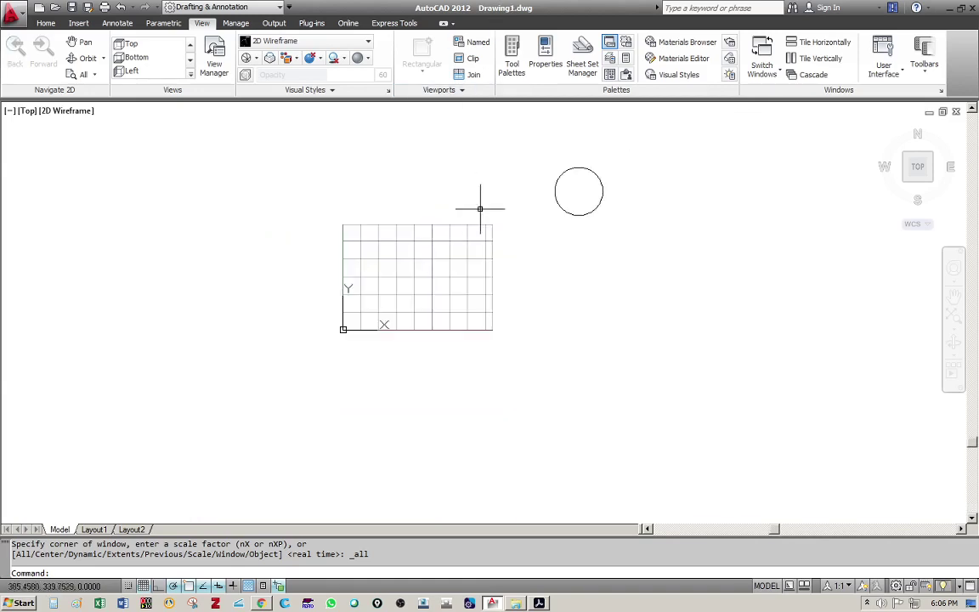
scroll(559, 207, up, 2)
click(645, 149)
click(561, 229)
key(Delete)
middle_drag(414, 272, 497, 272)
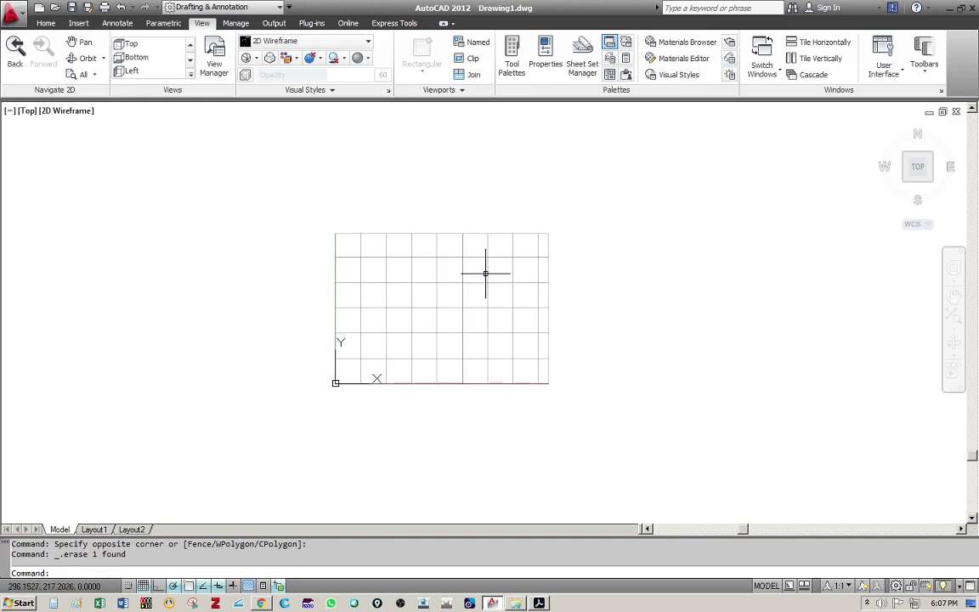
Run the ZOOM command with the All option on the empty drawing
text(z)
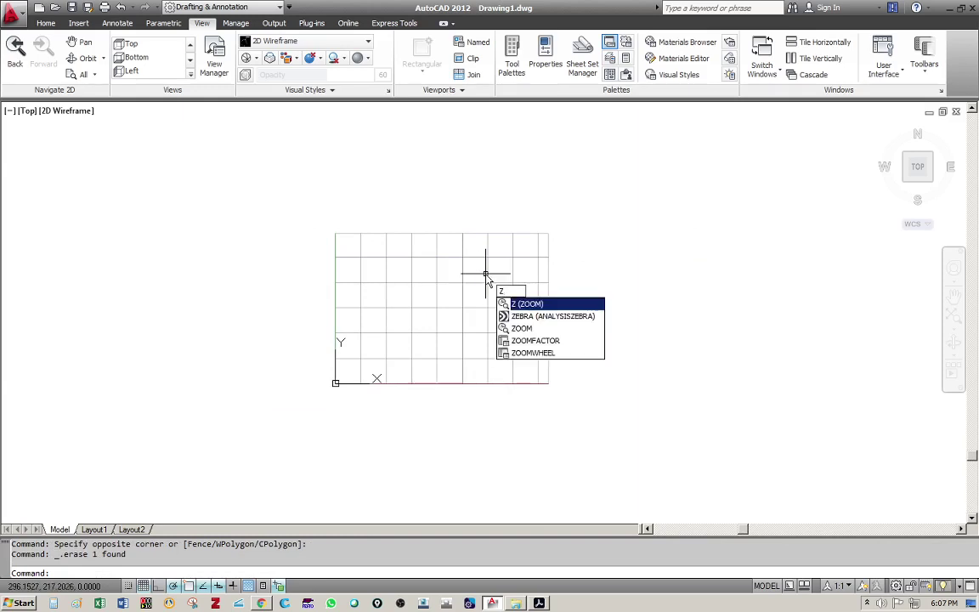
key(Return)
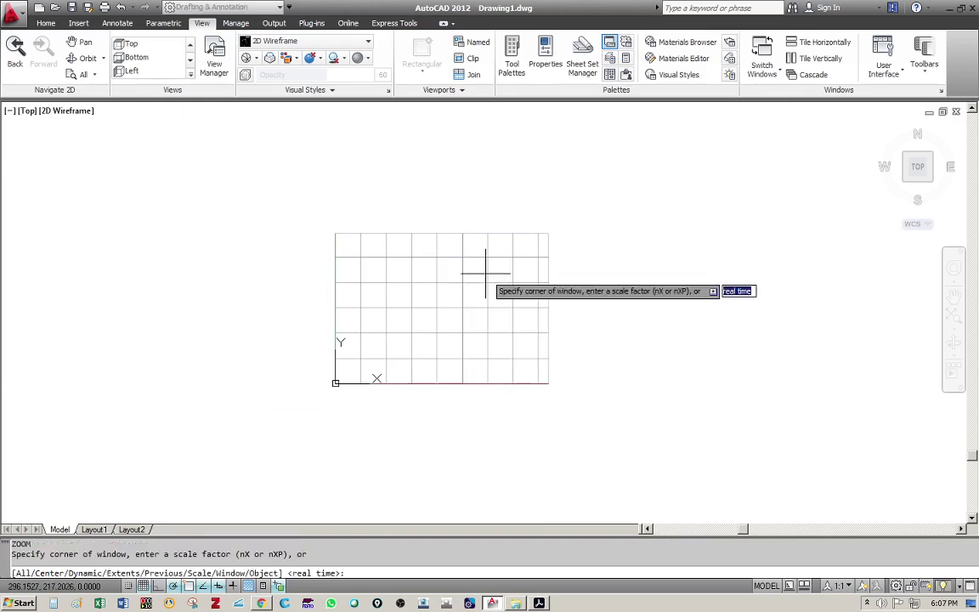
key(Down)
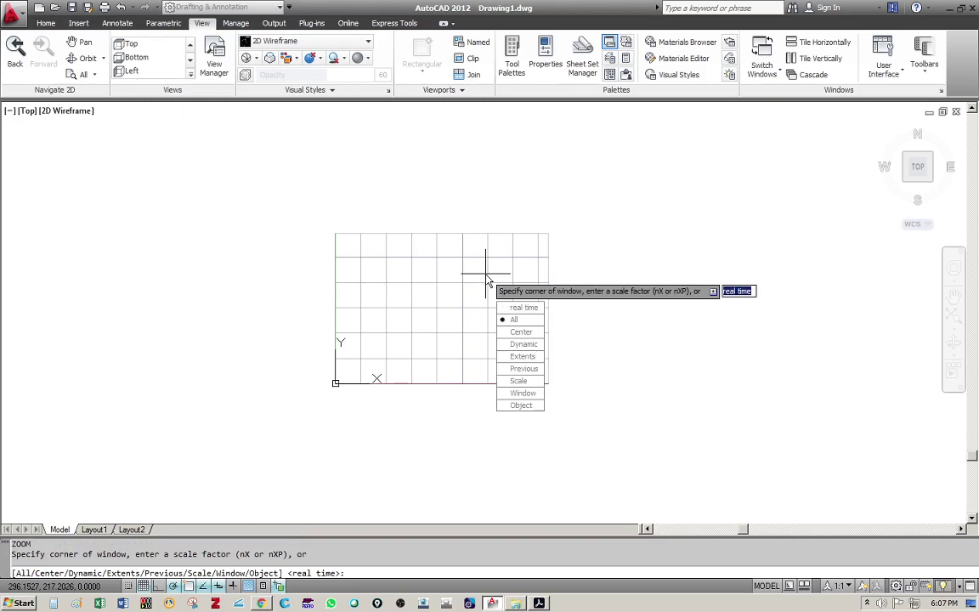
key(Return)
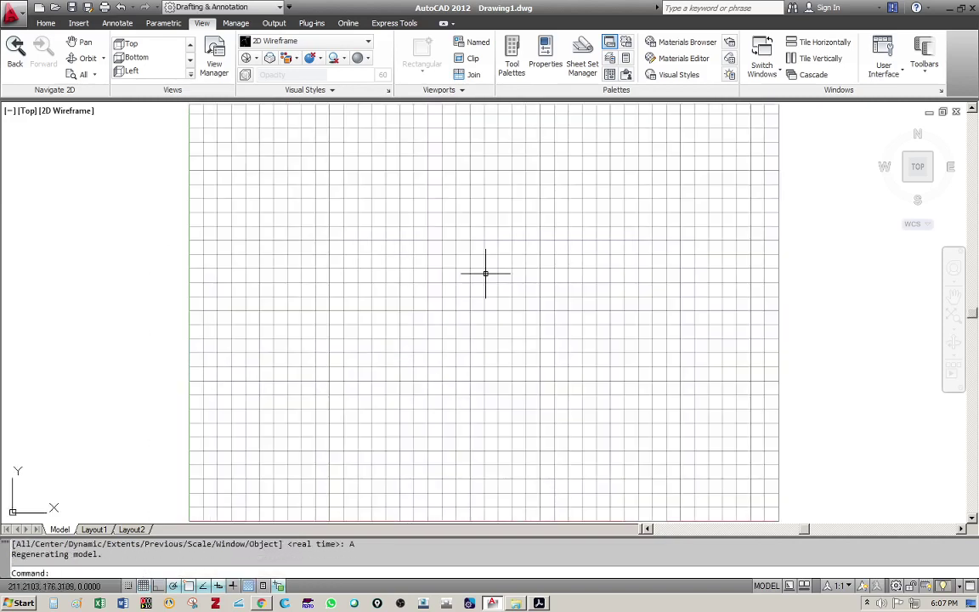
Run the ZOOM command with the Extents option on the empty drawing and clear any active command
text(z)
key(Return)
key(Down)
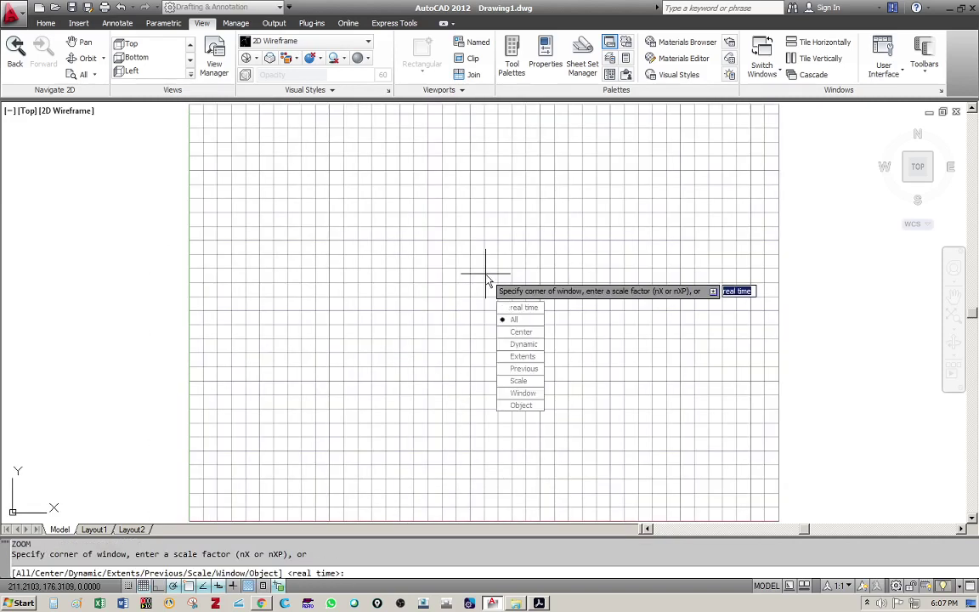
key(Return)
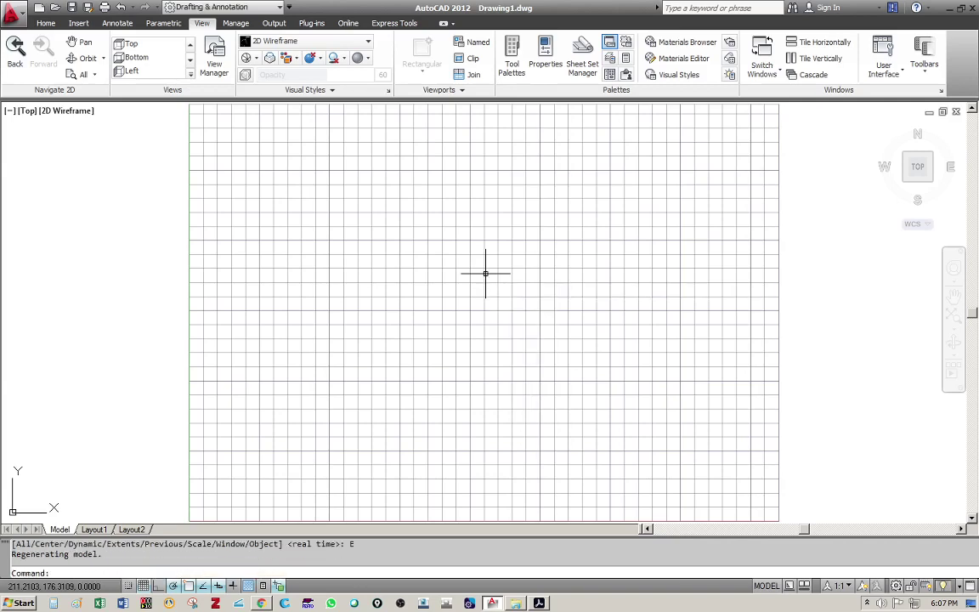
key(Escape)
key(Escape)
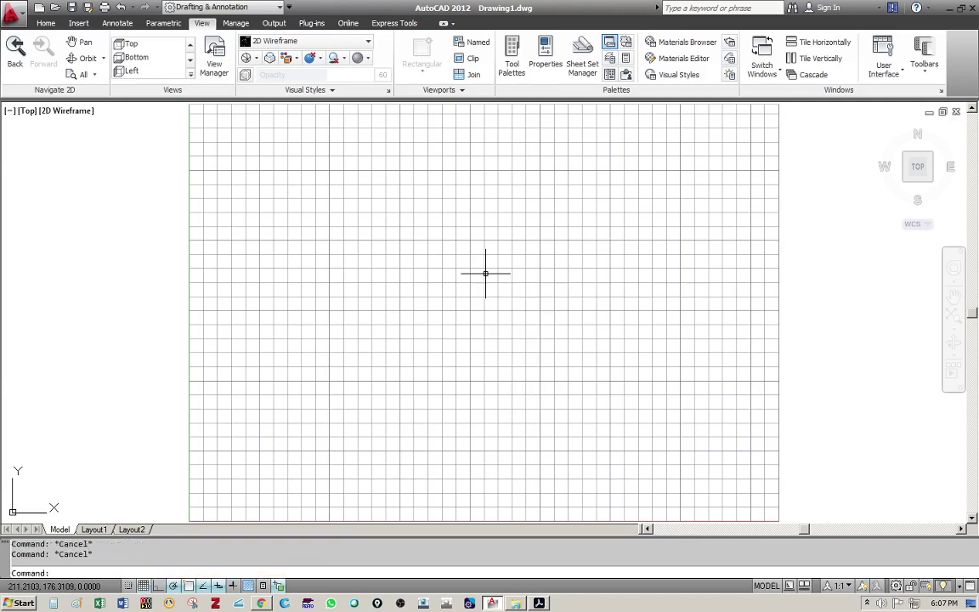
Gauge the width of a closely zoomed-in part of the grid with a temporary horizontal line, and cancel the line
scroll(477, 255, down, 4)
mouse_move(476, 253)
middle_down()
mouse_move(443, 240)
mouse_move(464, 277)
middle_up()
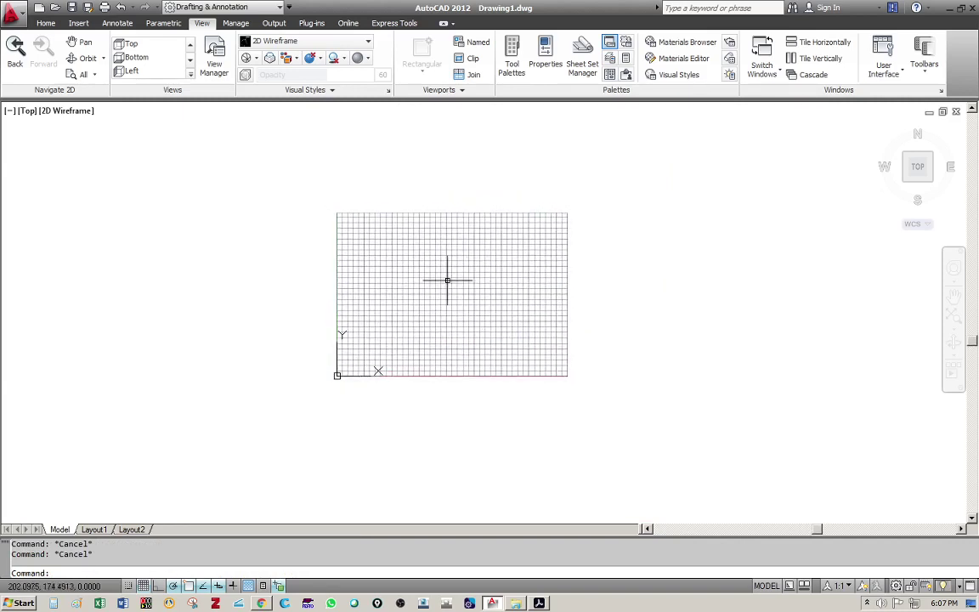
scroll(447, 280, up, 2)
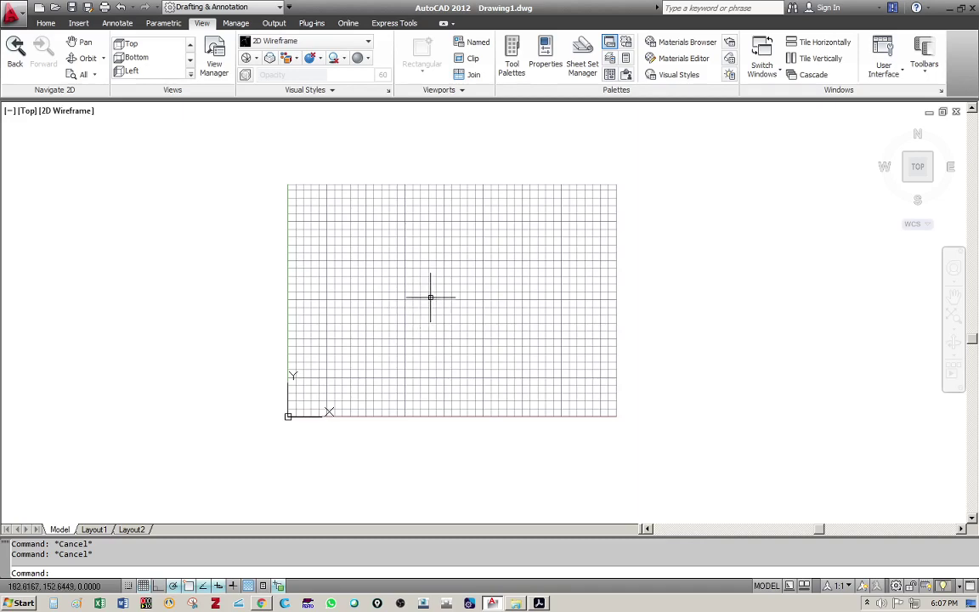
scroll(444, 296, up, 2)
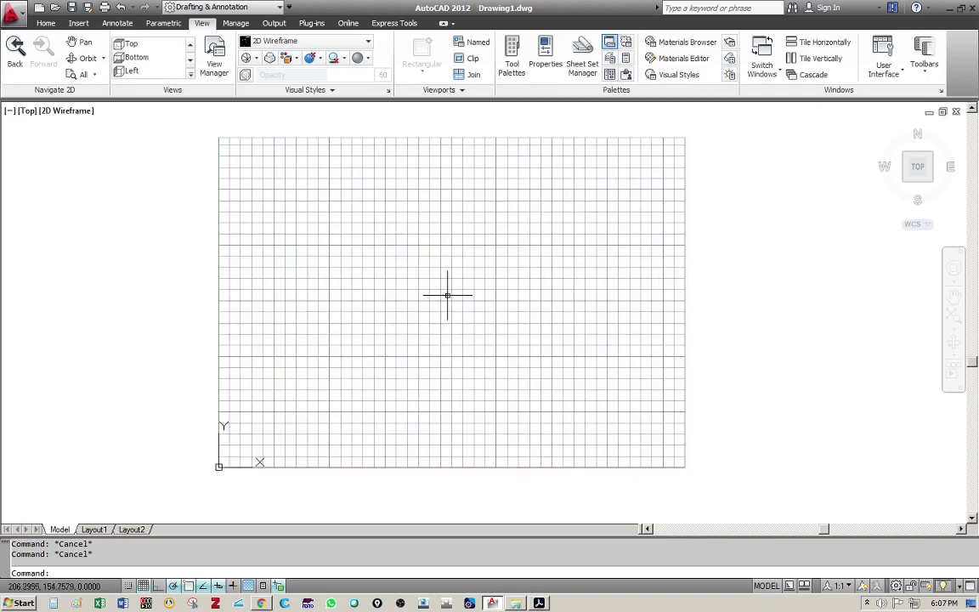
scroll(444, 296, up, 4)
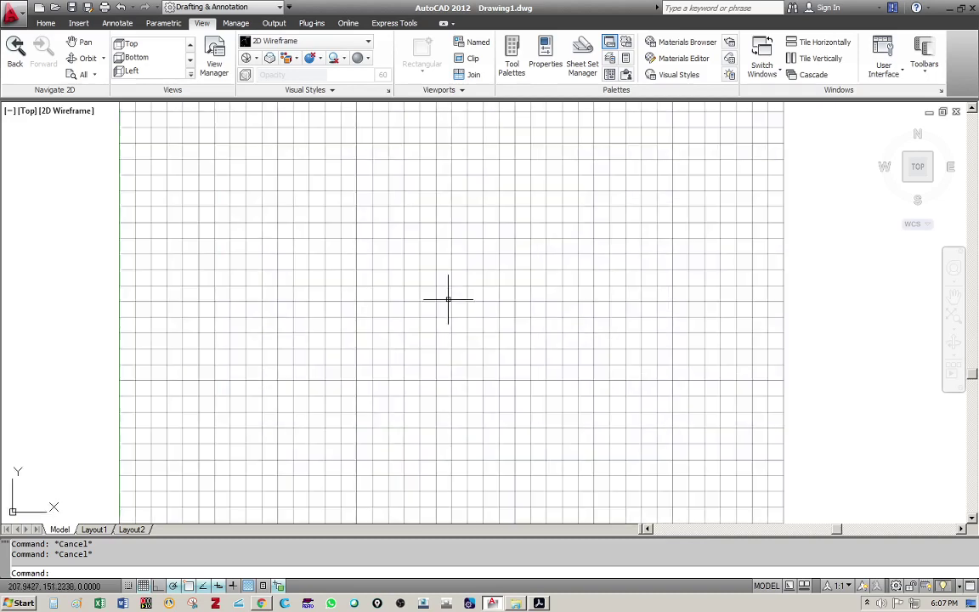
scroll(448, 298, up, 2)
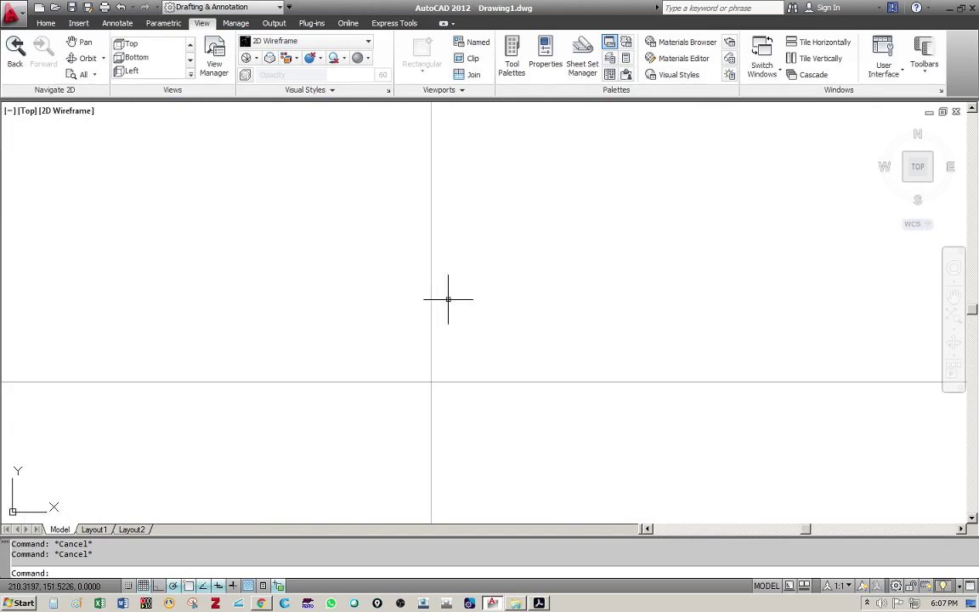
scroll(448, 298, up, 2)
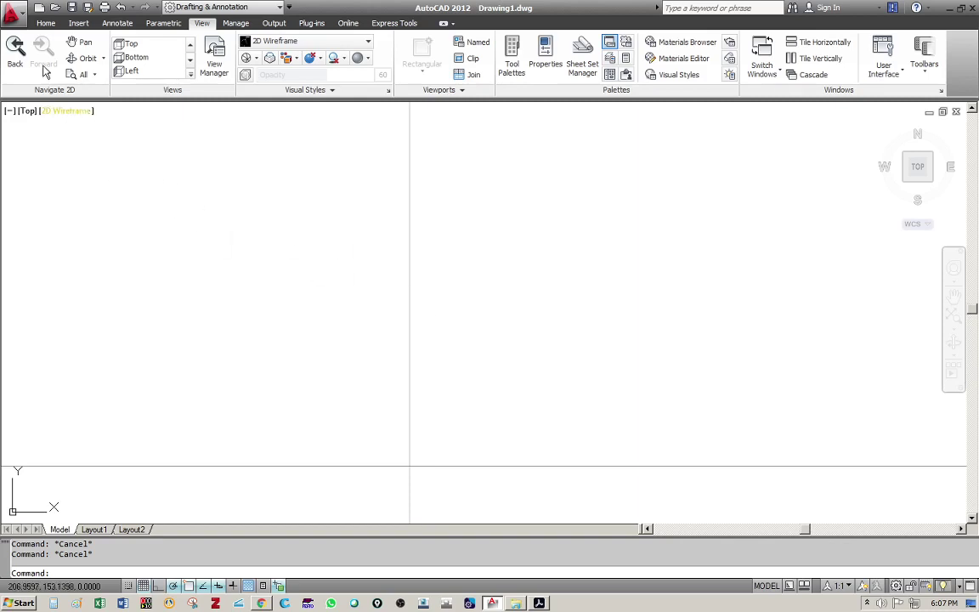
click(46, 23)
click(14, 53)
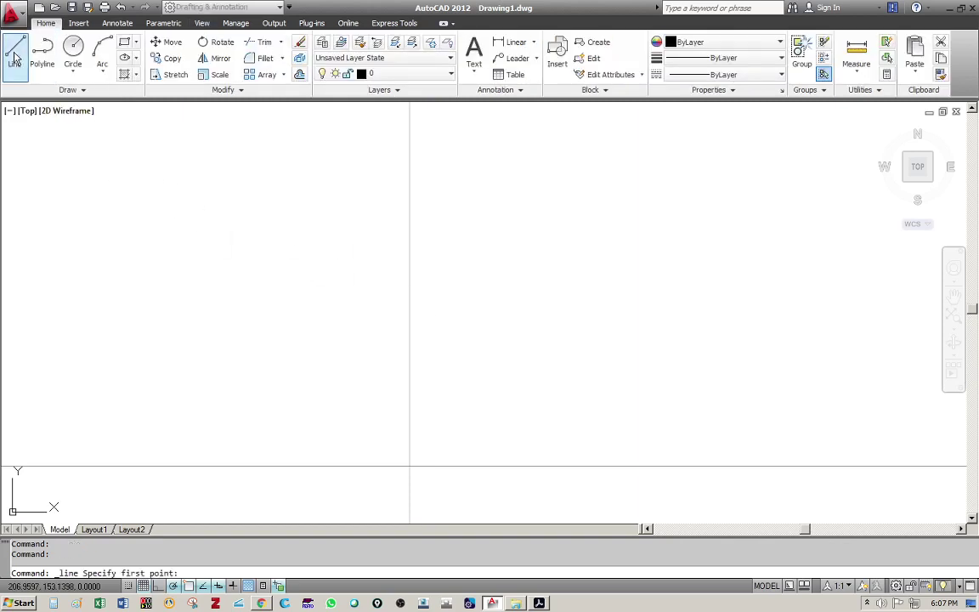
click(130, 294)
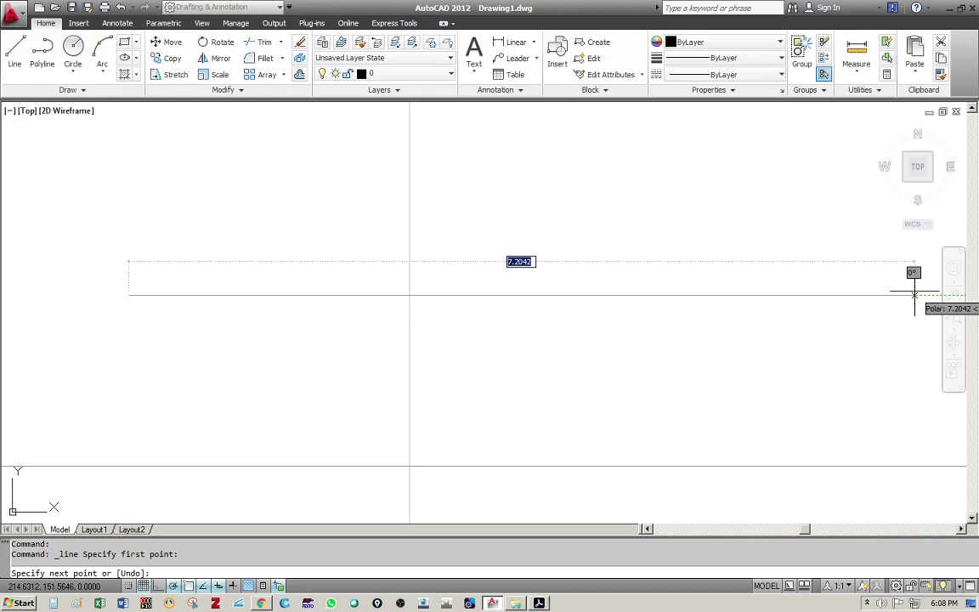
key(Escape)
key(F7)
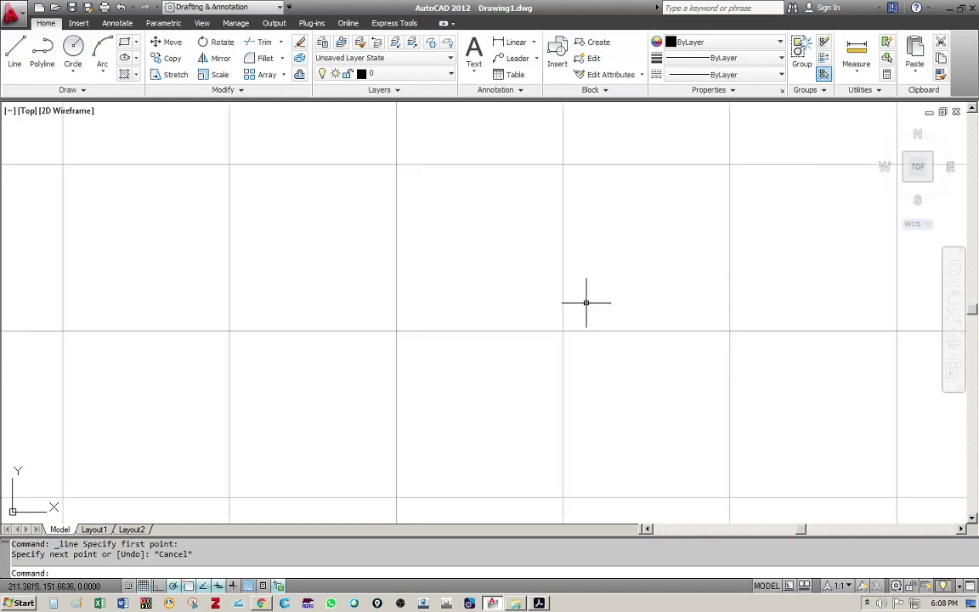
Gauge the width of the drawing area at maximum zoom-out with temporary horizontal lines beyond the grid, cancelling each one
scroll(585, 300, down, 4)
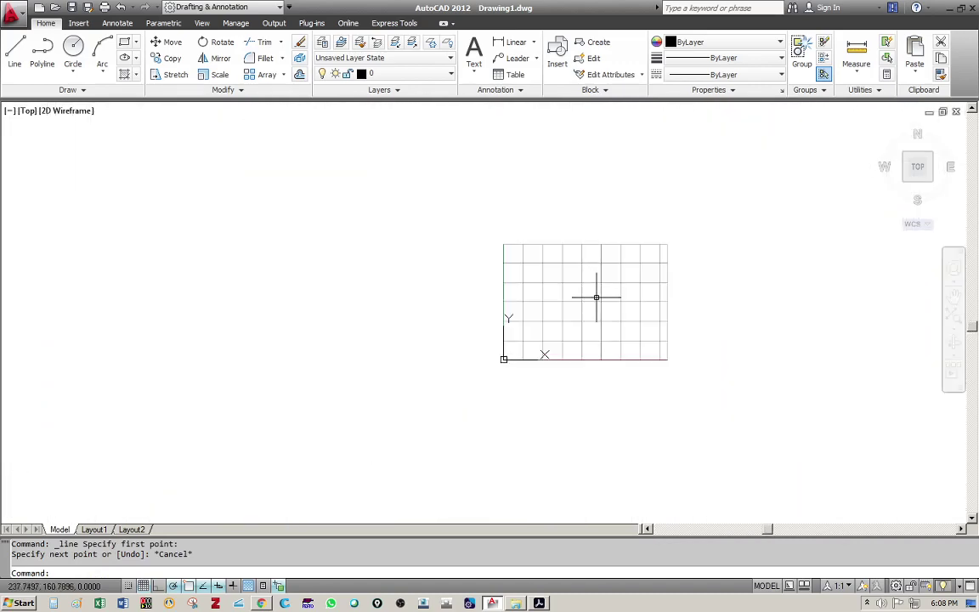
mouse_move(627, 285)
middle_down()
mouse_move(468, 343)
mouse_move(442, 363)
mouse_move(389, 374)
middle_up()
scroll(479, 334, down, 2)
mouse_move(633, 294)
middle_down()
mouse_move(464, 323)
mouse_move(407, 318)
mouse_move(310, 376)
middle_up()
scroll(464, 323, down, 3)
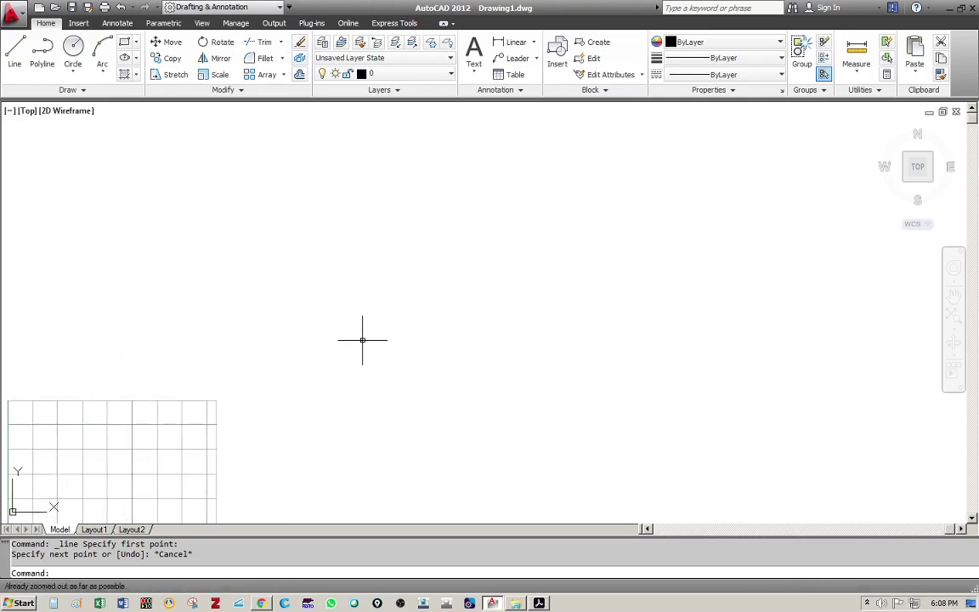
click(14, 55)
click(359, 264)
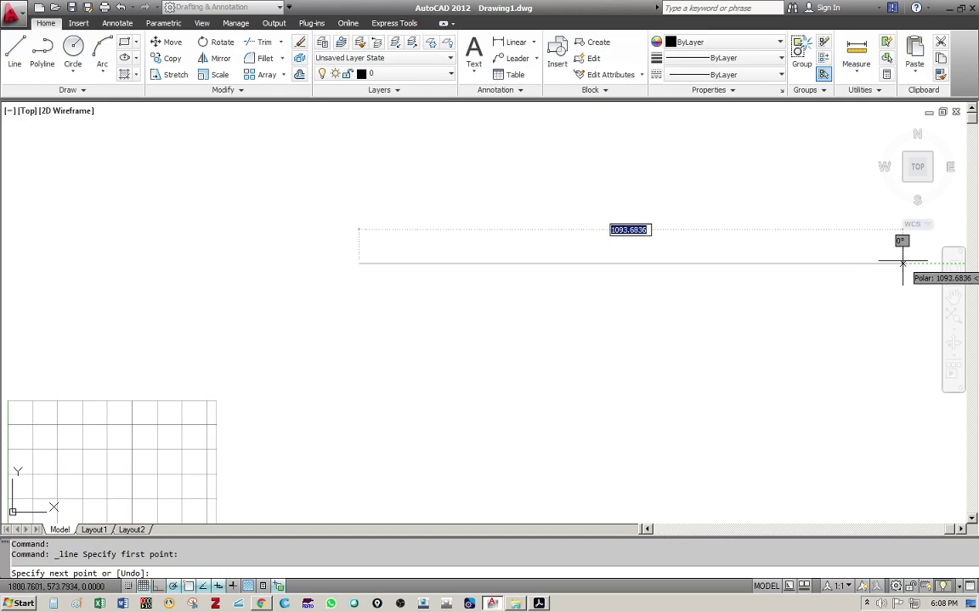
key(Escape)
key(Return)
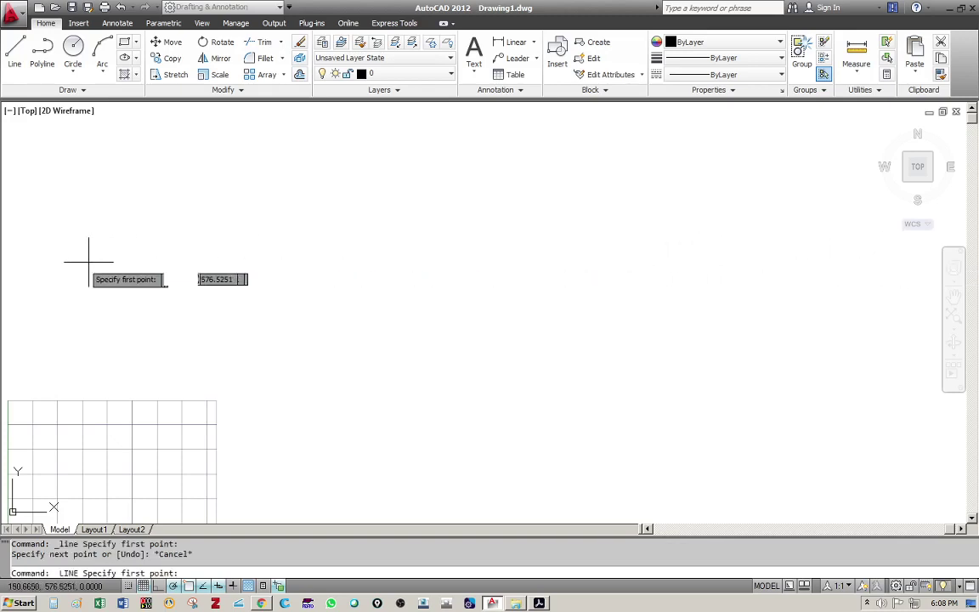
click(26, 266)
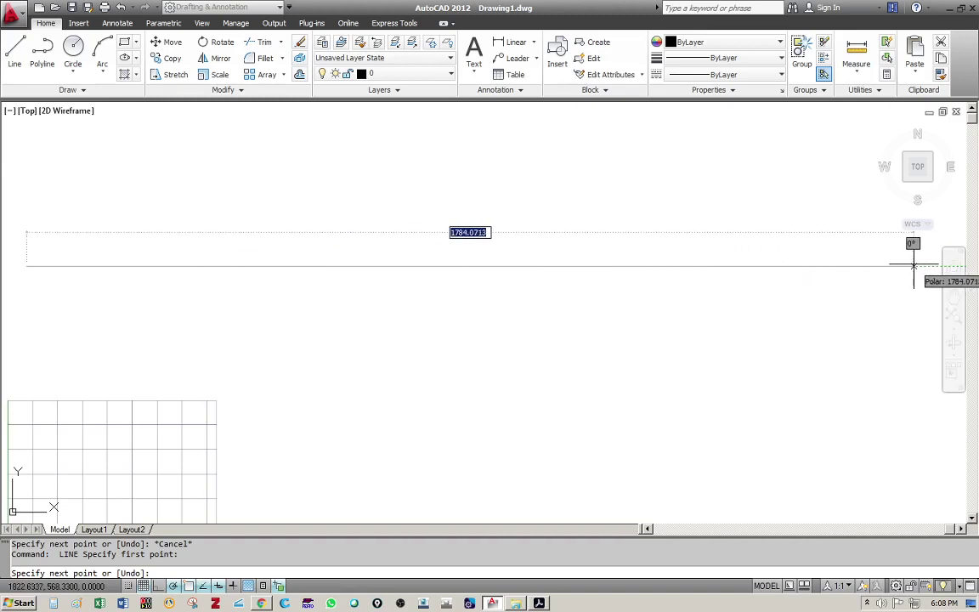
key(Escape)
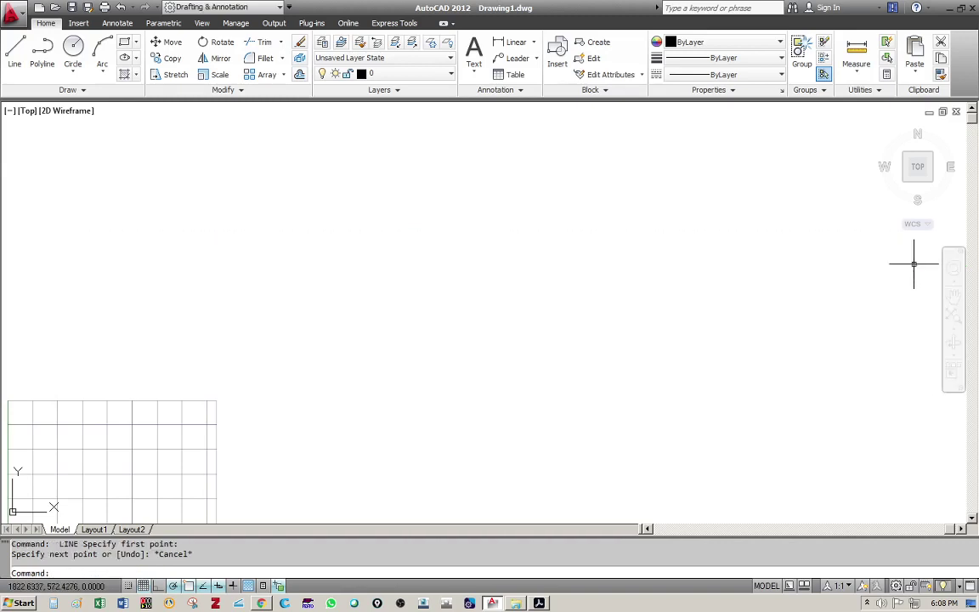
scroll(518, 280, down, 2)
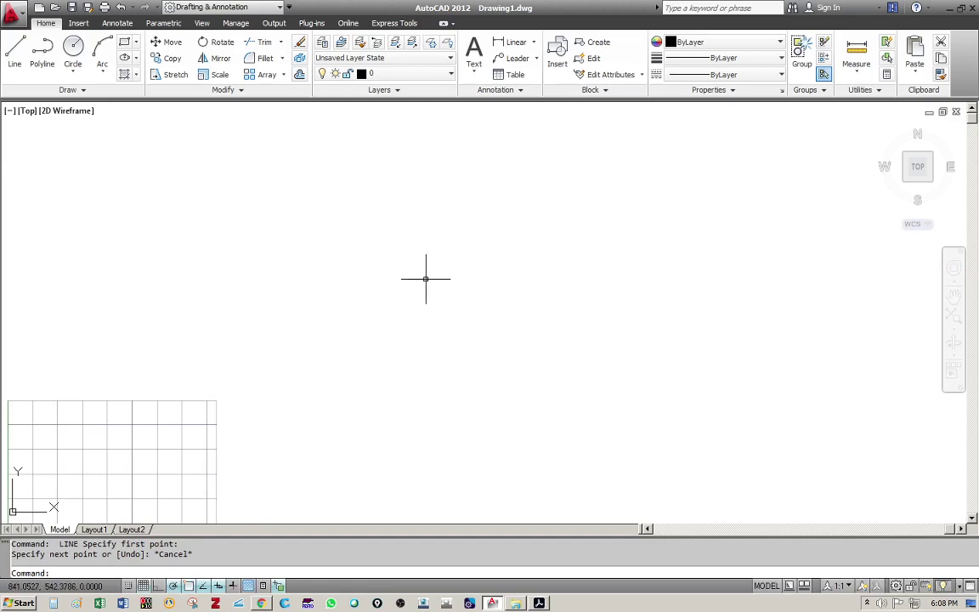
Fit the view to the grid limits with the ZOOM command's All option
text(z)
key(Return)
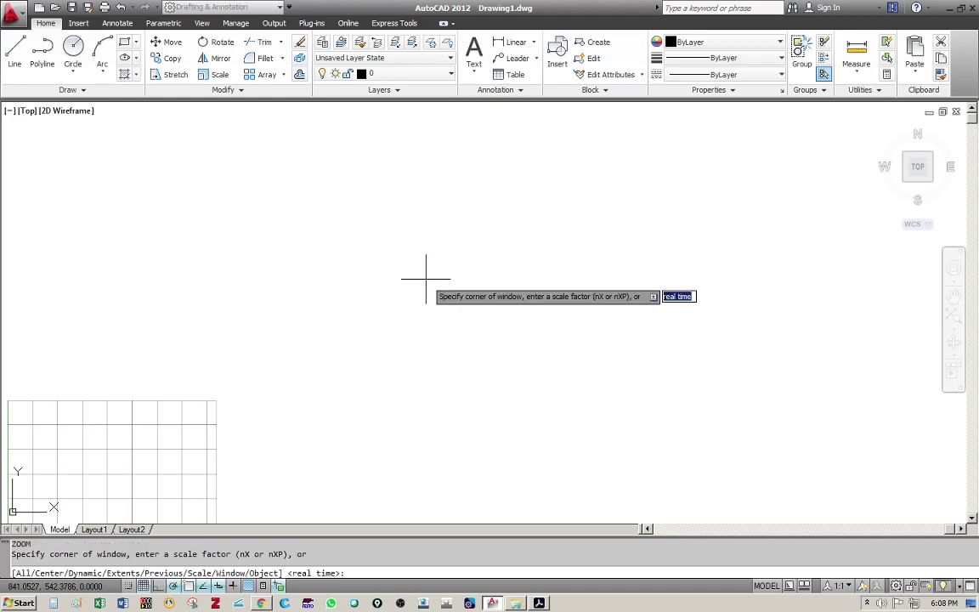
key(Down)
key(Return)
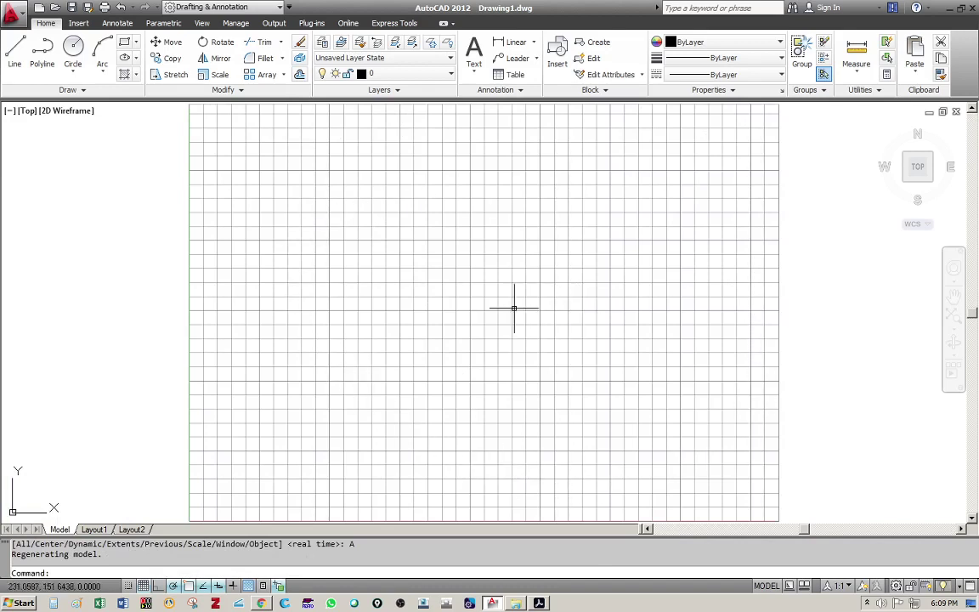
Gauge the width of the grid limits with a temporary horizontal line across the grid, and cancel the line
text(l)
key(Return)
click(226, 306)
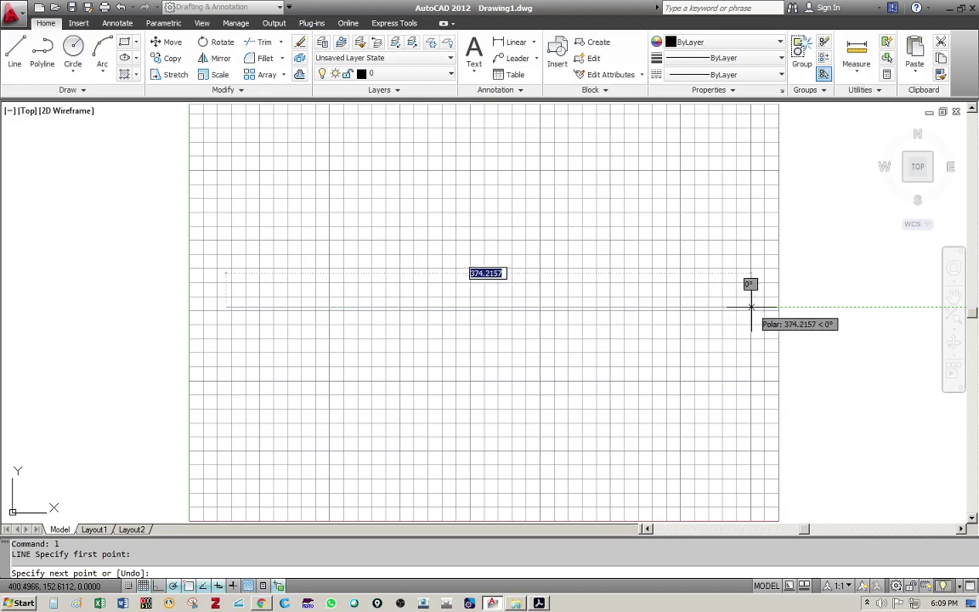
key(Escape)
key(Escape)
Zoom out well beyond the grid and fit the limits back into view with the ZOOM command's All option
scroll(547, 324, down, 5)
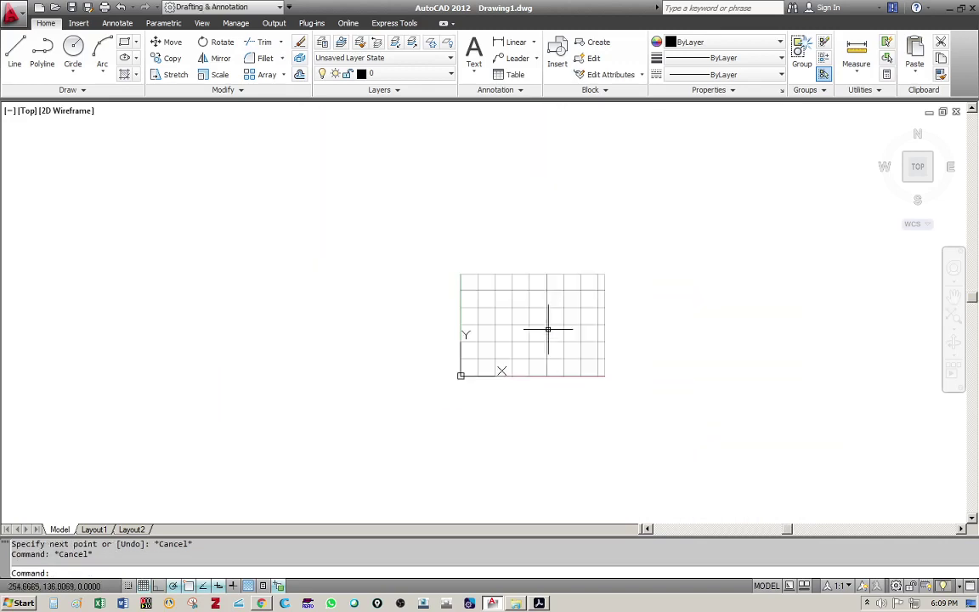
scroll(520, 320, up, 3)
text(z)
key(Return)
key(Down)
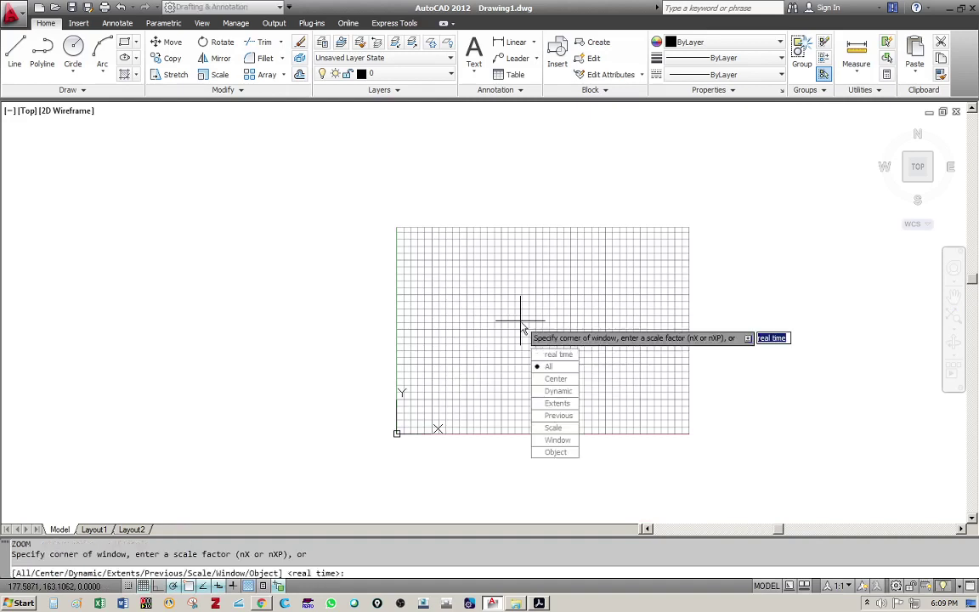
text(a)
key(Return)
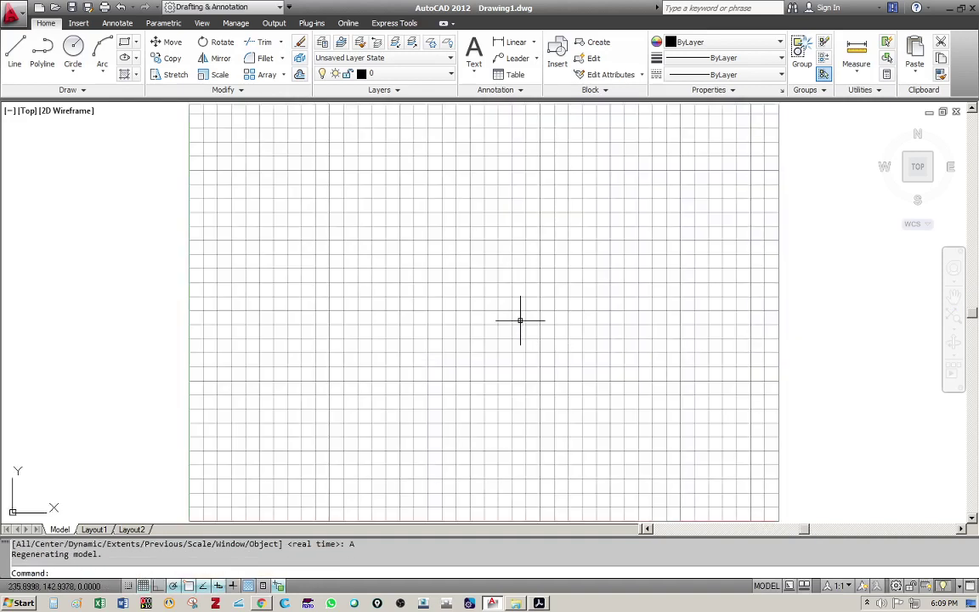
Examine the grid's lower left corner at the origin up close, marking it with an empty selection window around the UCS icon
scroll(507, 317, down, 2)
scroll(521, 307, down, 2)
middle_drag(512, 307, 523, 334)
key(Escape)
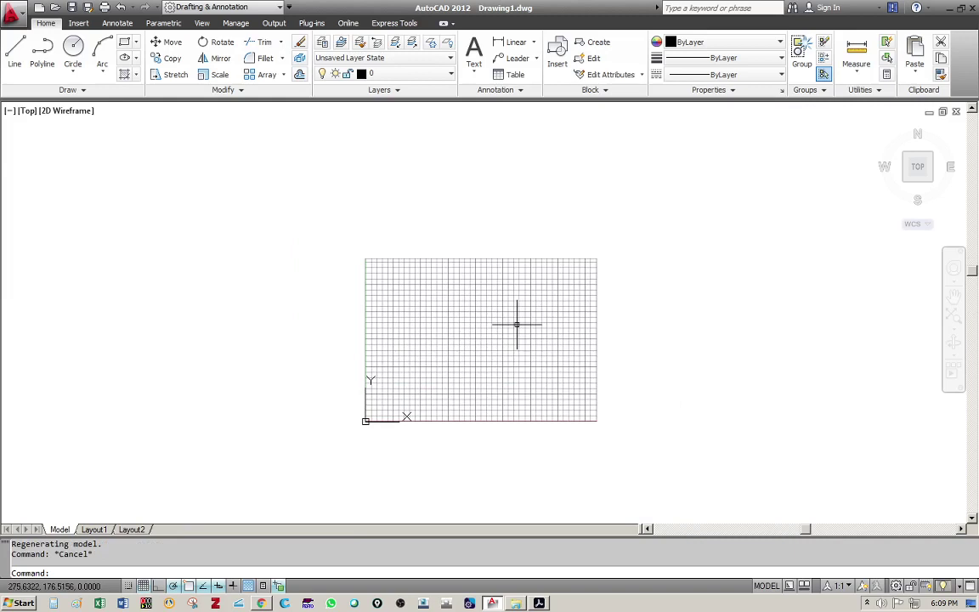
middle_drag(485, 318, 440, 286)
scroll(341, 376, up, 1)
scroll(332, 374, up, 2)
scroll(297, 374, up, 1)
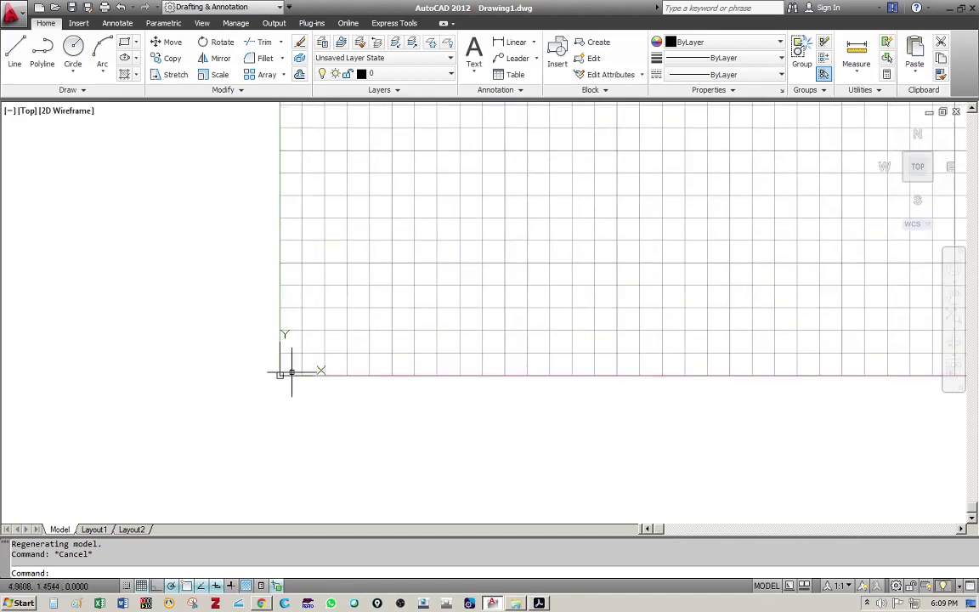
click(234, 306)
click(367, 418)
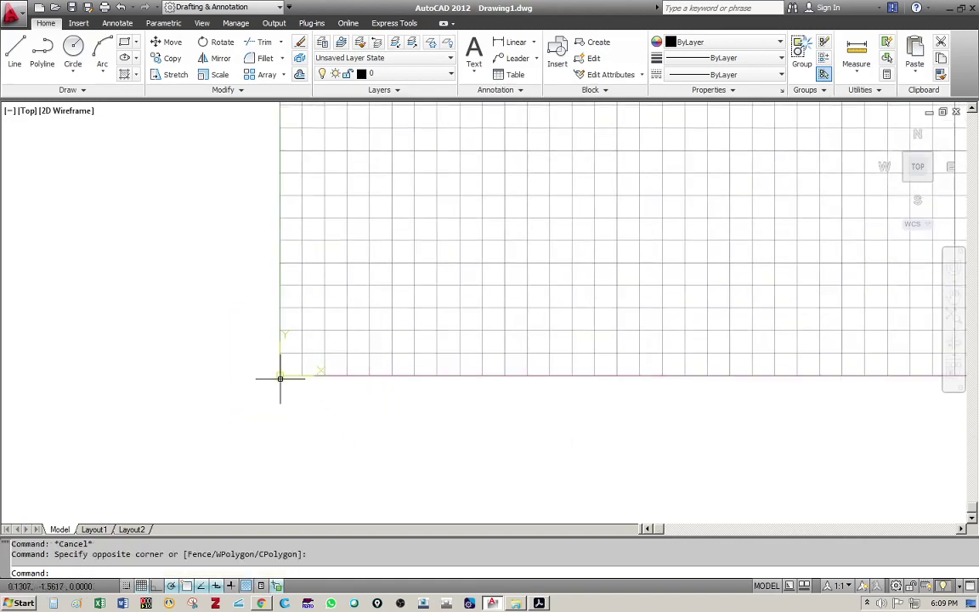
Zoom out from the grid as far as possible and apply Zoom Extents to the empty drawing
scroll(391, 344, down, 4)
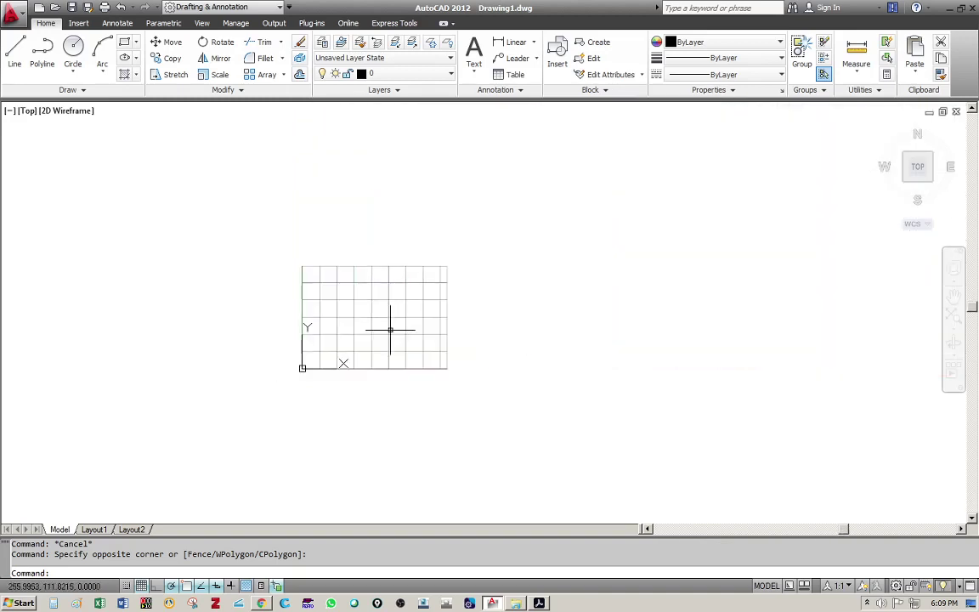
scroll(405, 332, down, 2)
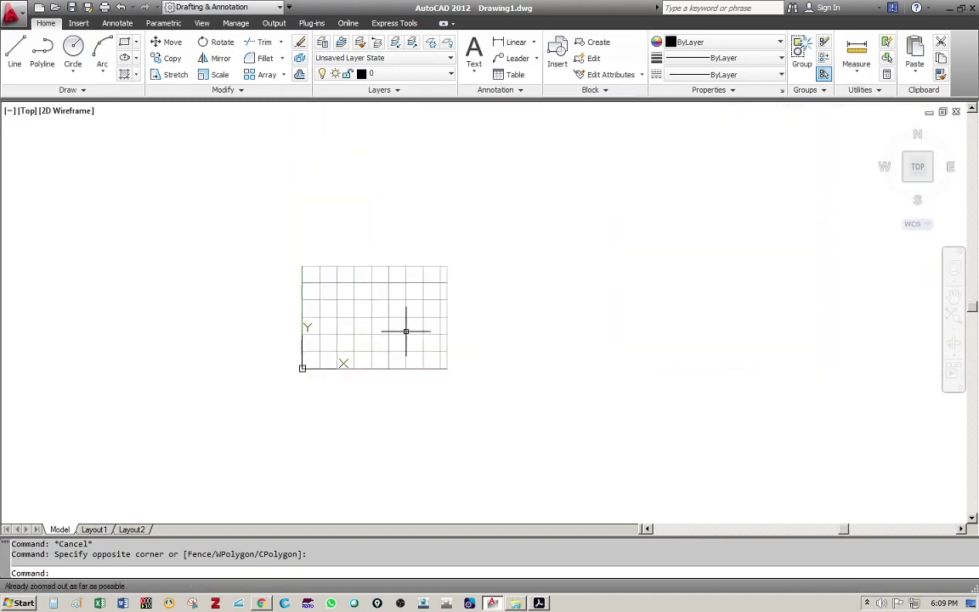
middle_click(406, 332)
middle_click(406, 332)
scroll(328, 365, down, 3)
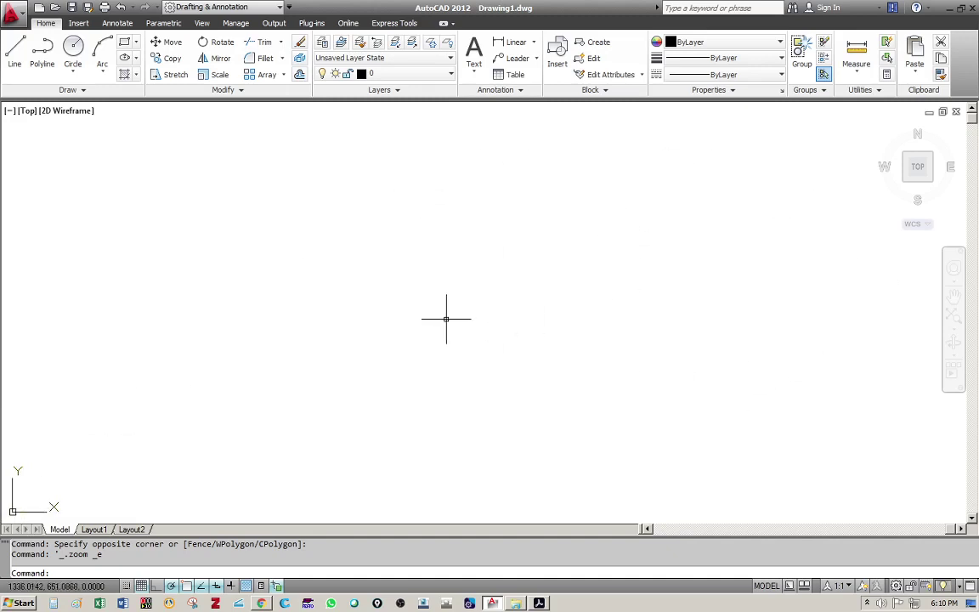
Run the ZOOM command with the All option to bring the grid limits back, and show the whole grid from its origin
text(z)
key(Return)
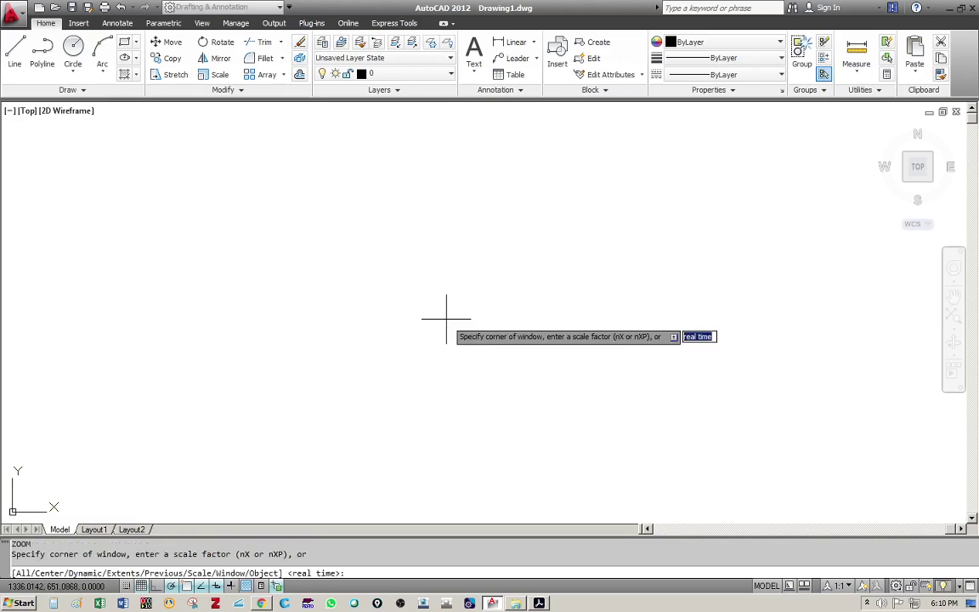
key(Down)
key(Return)
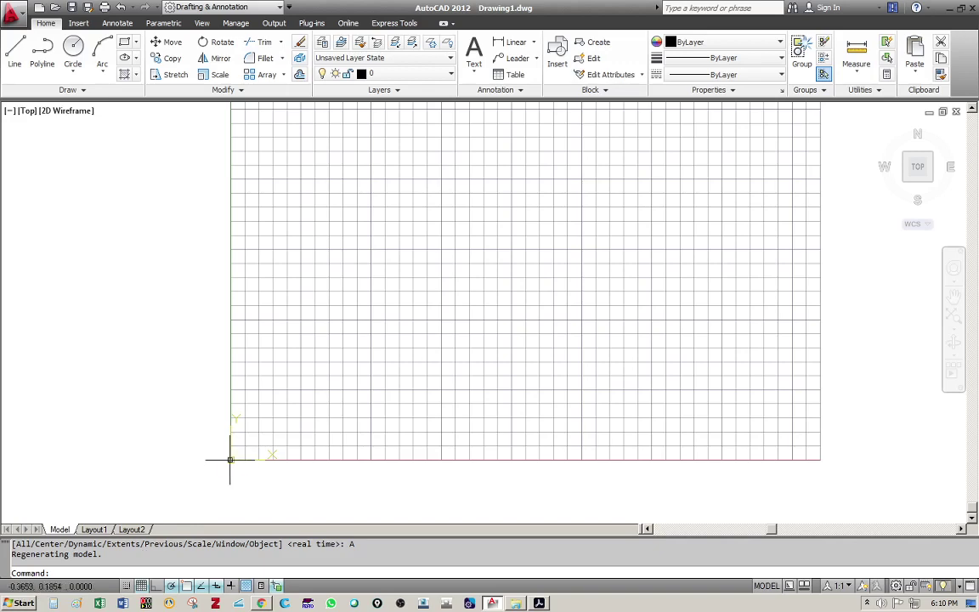
middle_drag(230, 459, 313, 347)
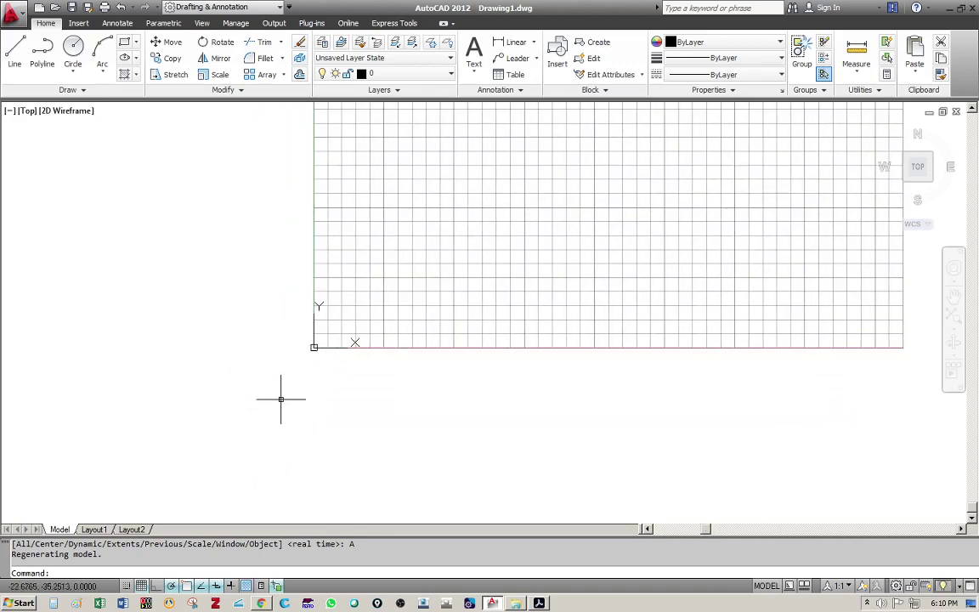
scroll(428, 254, down, 4)
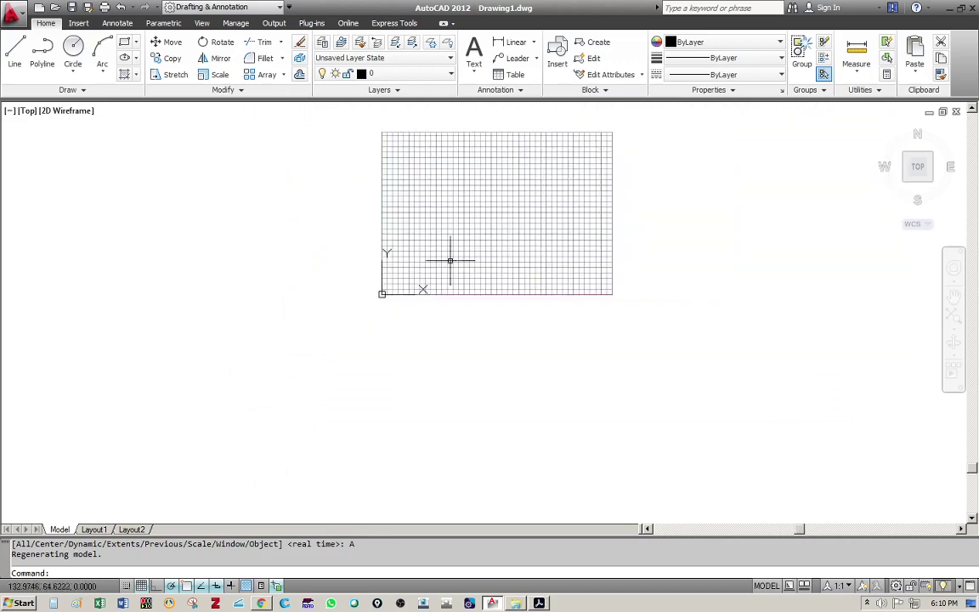
middle_drag(466, 252, 403, 310)
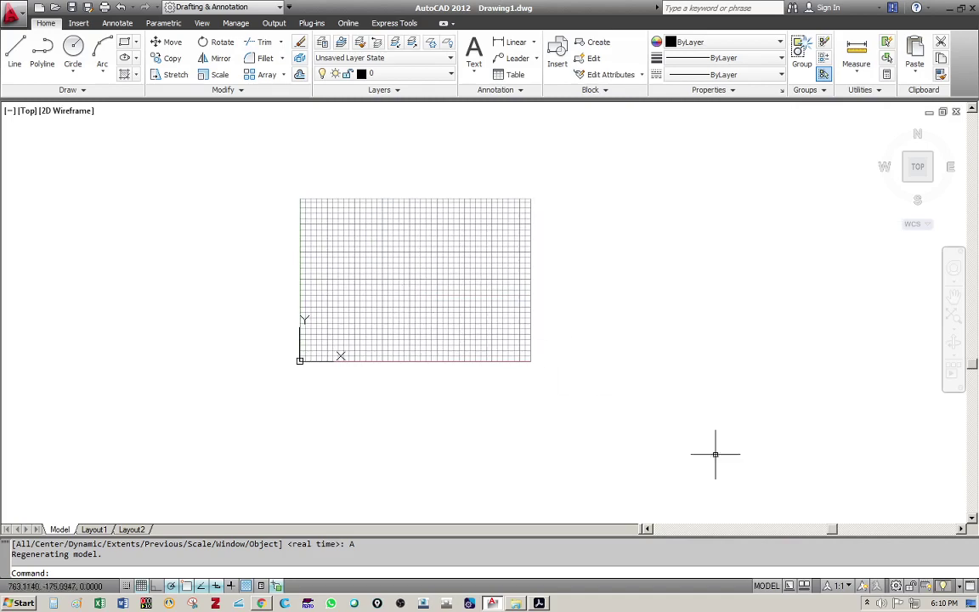
middle_drag(416, 303, 451, 349)
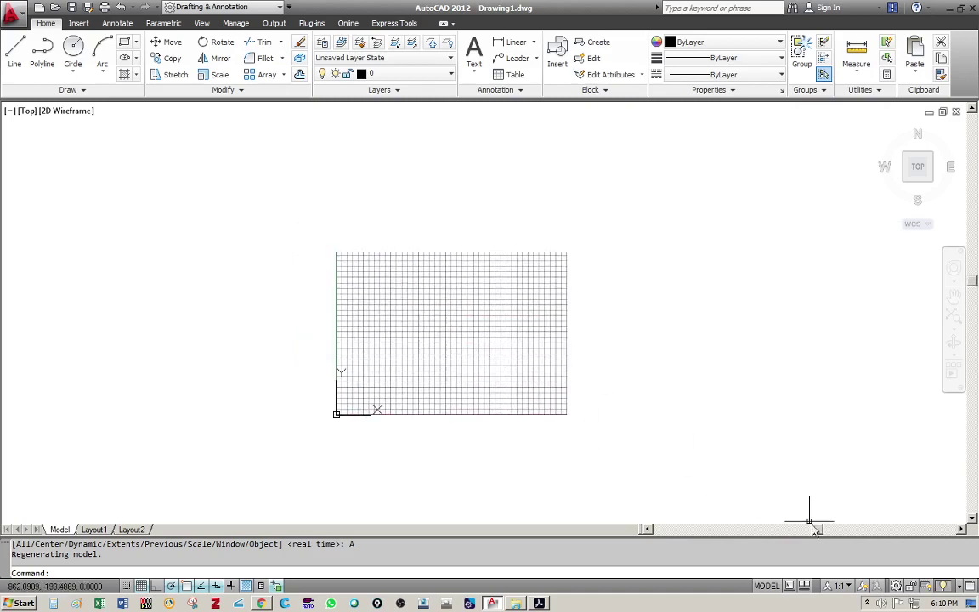